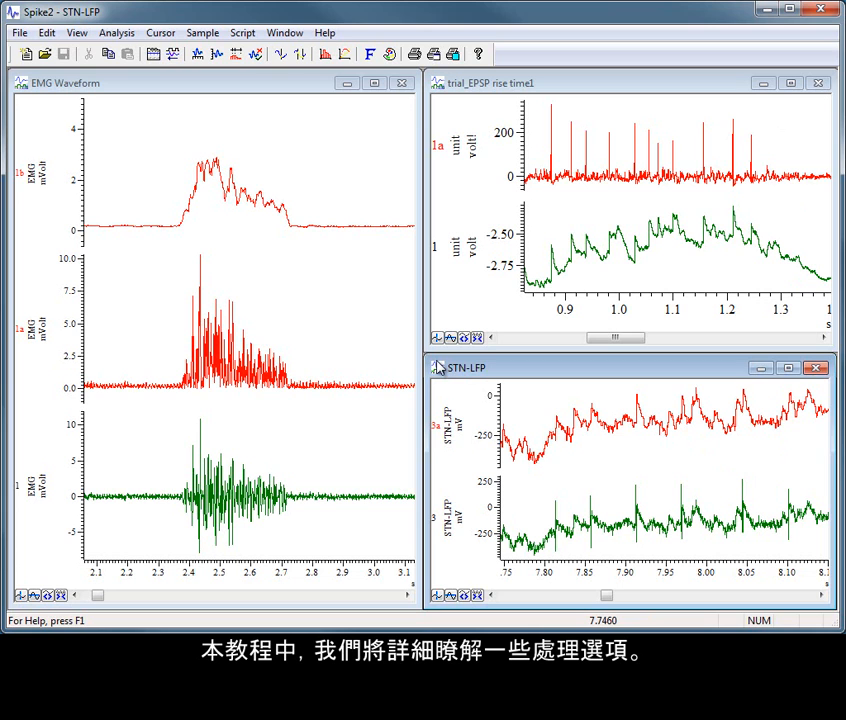
Maximise the EMG Waveform window and show only raw channel 1, hiding the other channels.
key("ctrl+Tab")
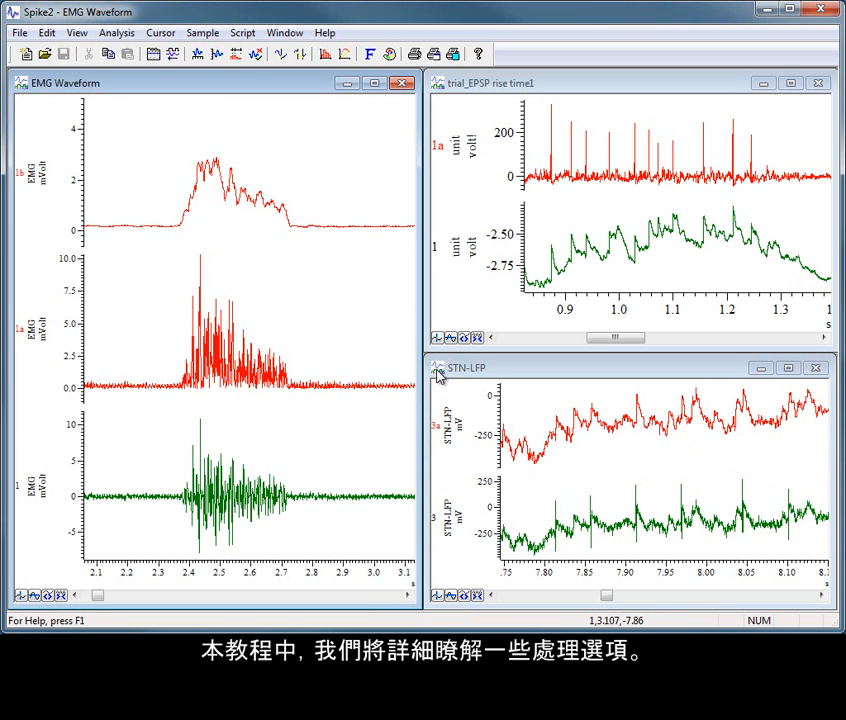
left_click(375, 85)
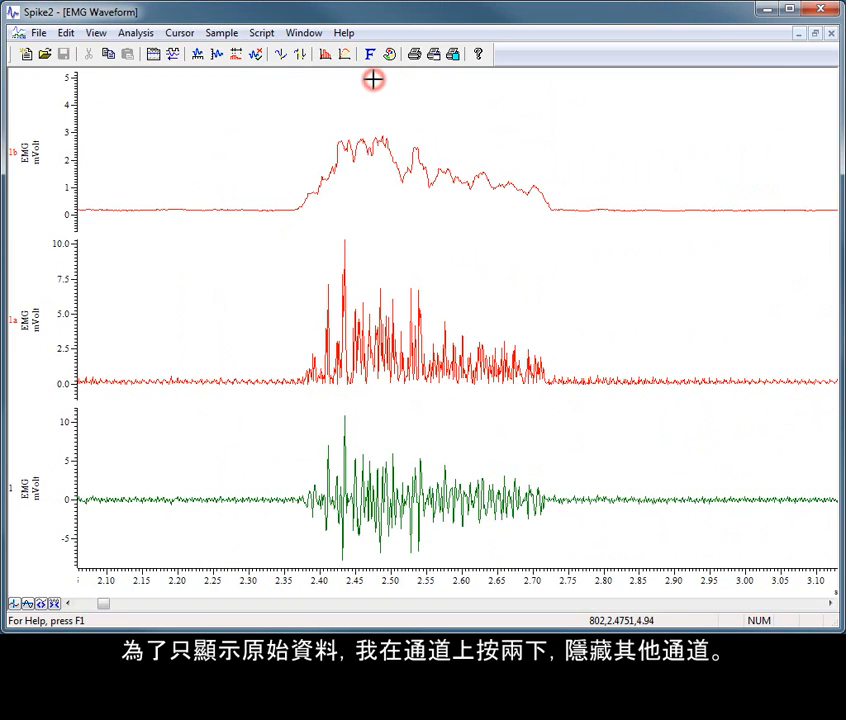
double_click(447, 485)
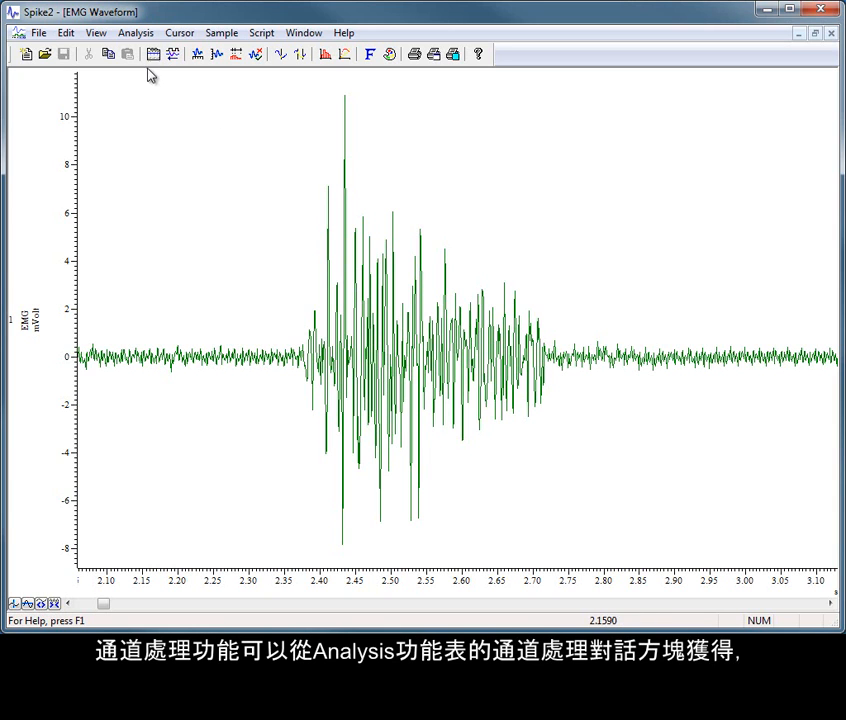
left_click(133, 40)
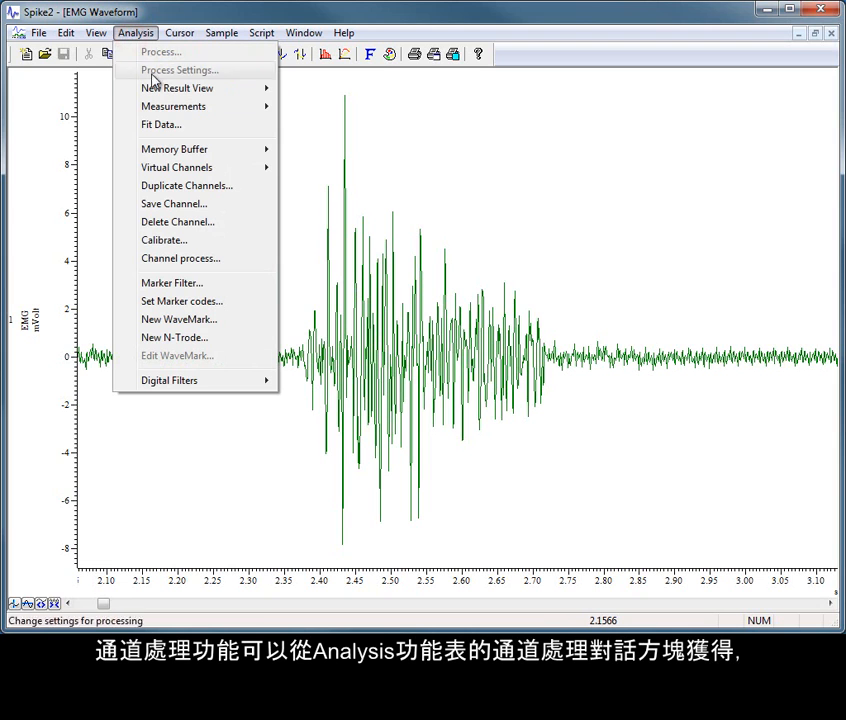
left_click(235, 263)
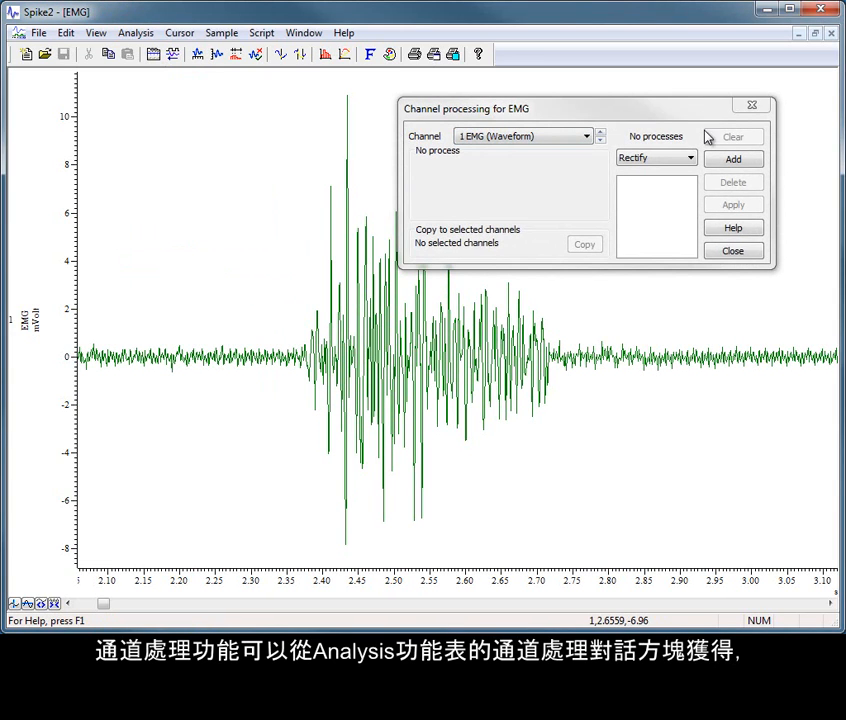
left_click(729, 252)
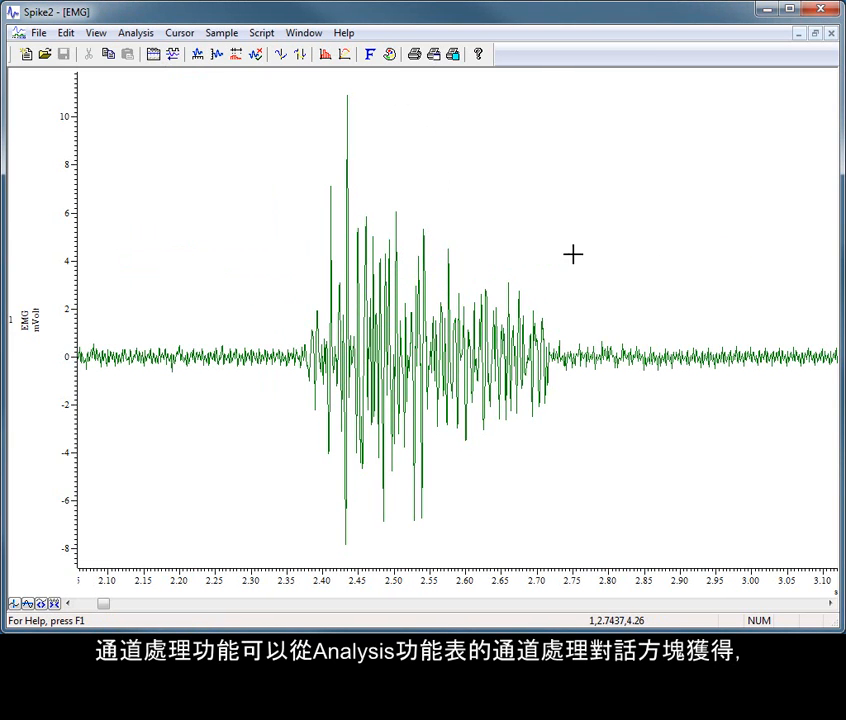
Open the channel processing settings for channel 1 EMG and check which channels can be chosen.
right_click(462, 253)
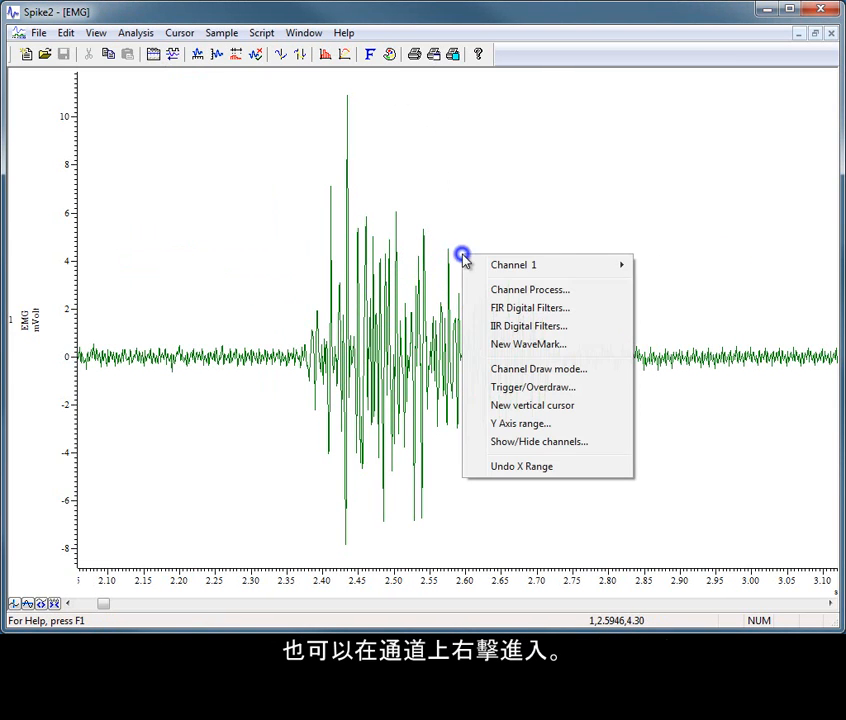
left_click(520, 289)
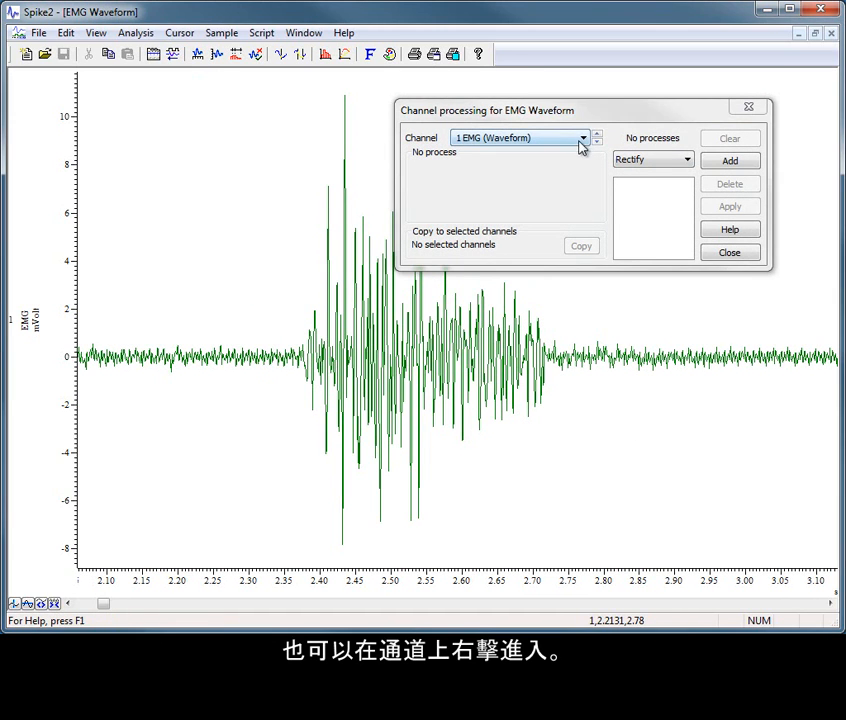
left_click(582, 138)
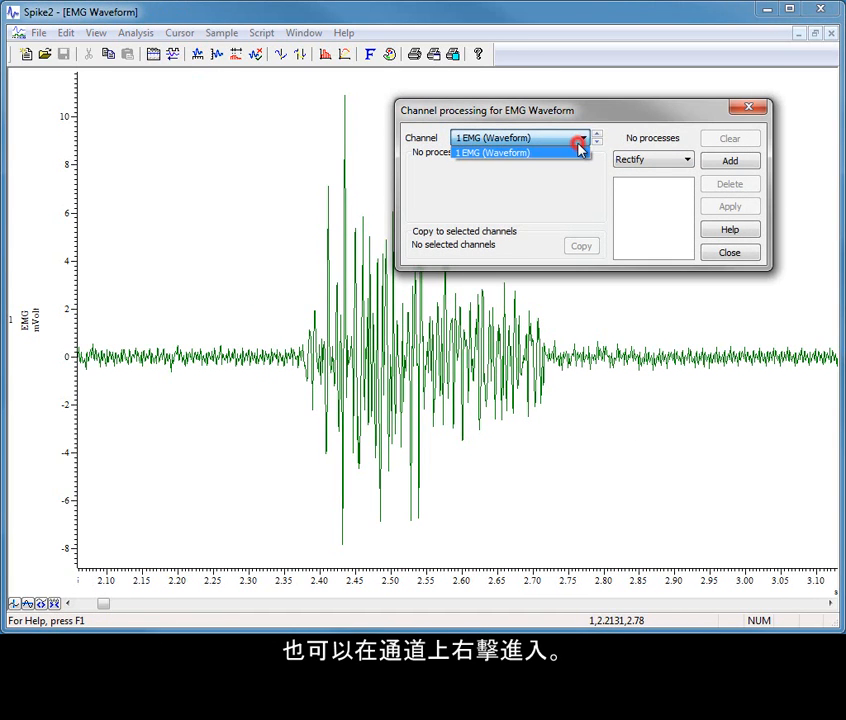
left_click(652, 126)
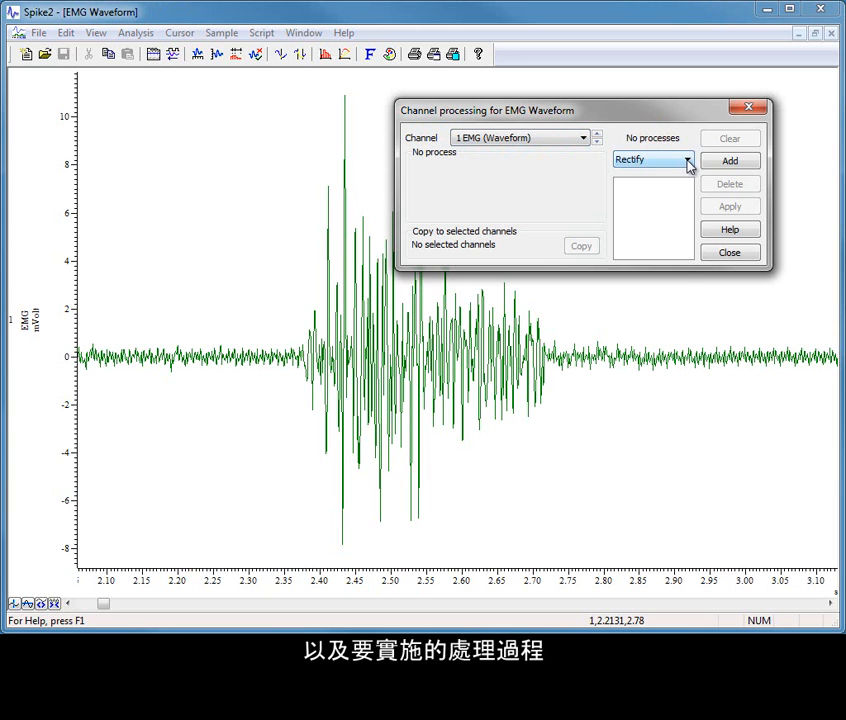
Add a Rectify process followed by a Smooth process to channel 1 EMG, and review both entries in the process list.
left_click(688, 165)
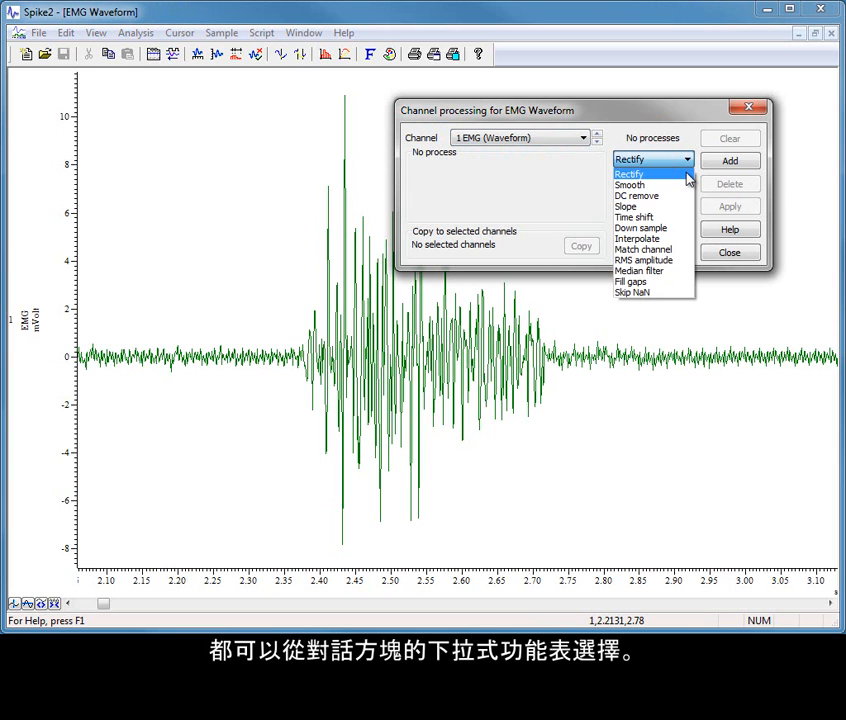
left_click(689, 174)
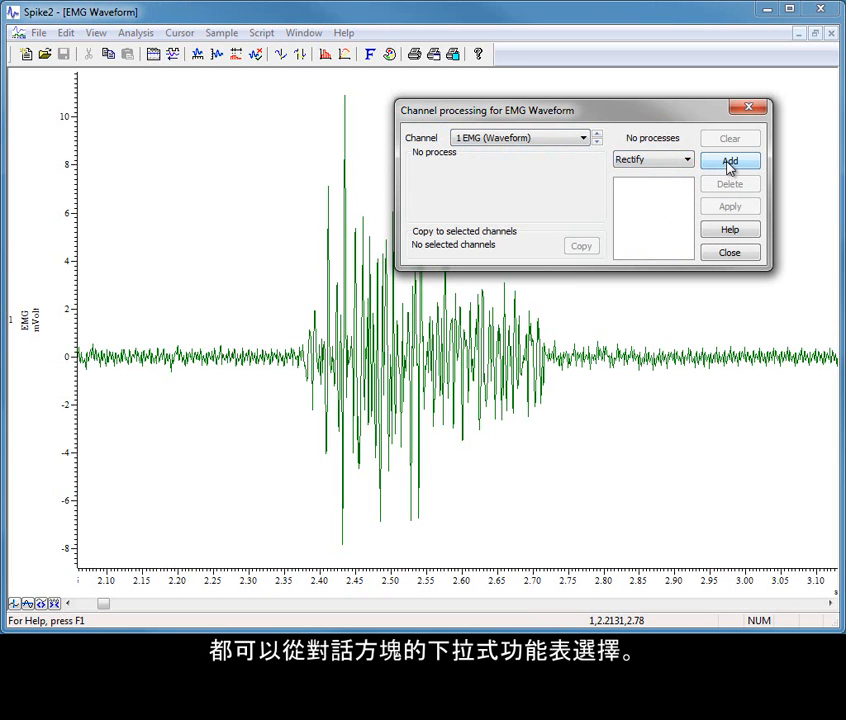
left_click(729, 163)
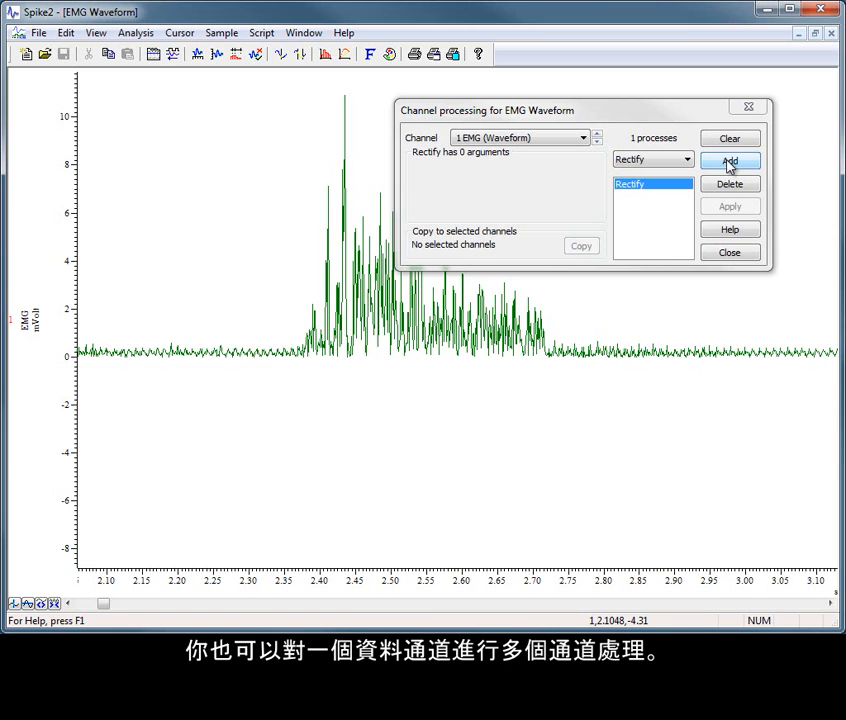
left_click(688, 160)
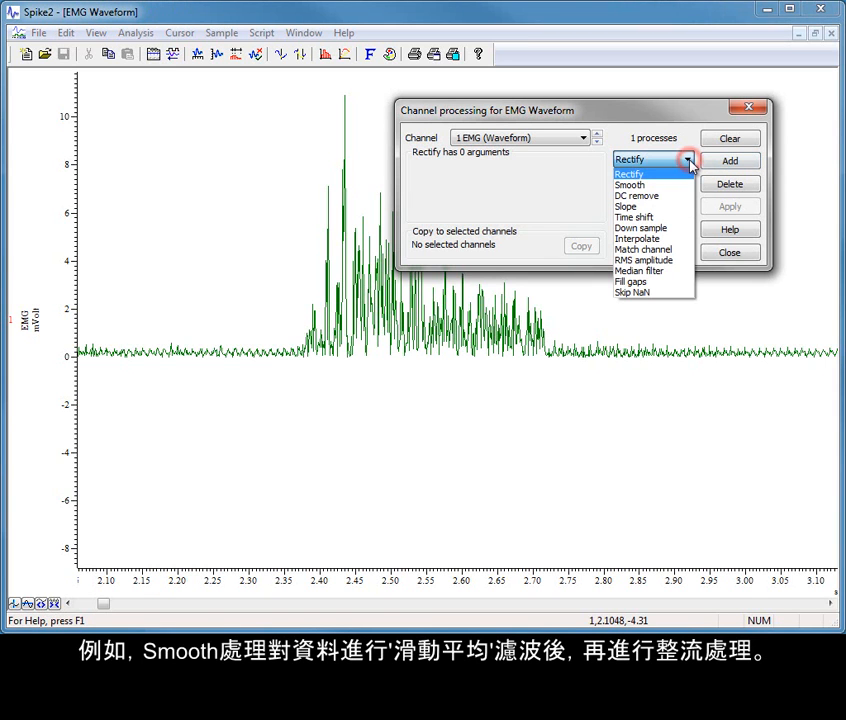
left_click(683, 186)
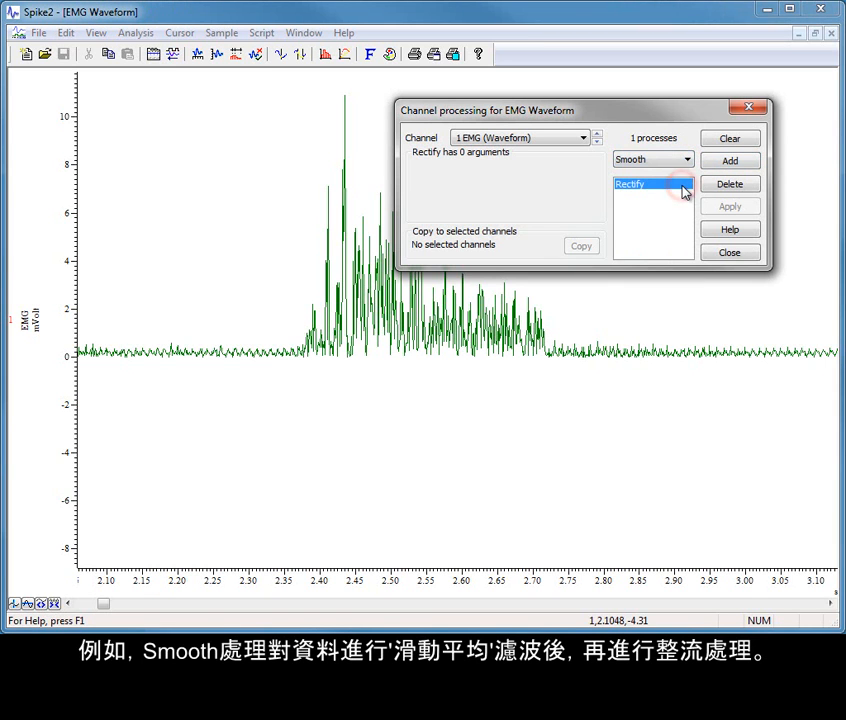
left_click(732, 165)
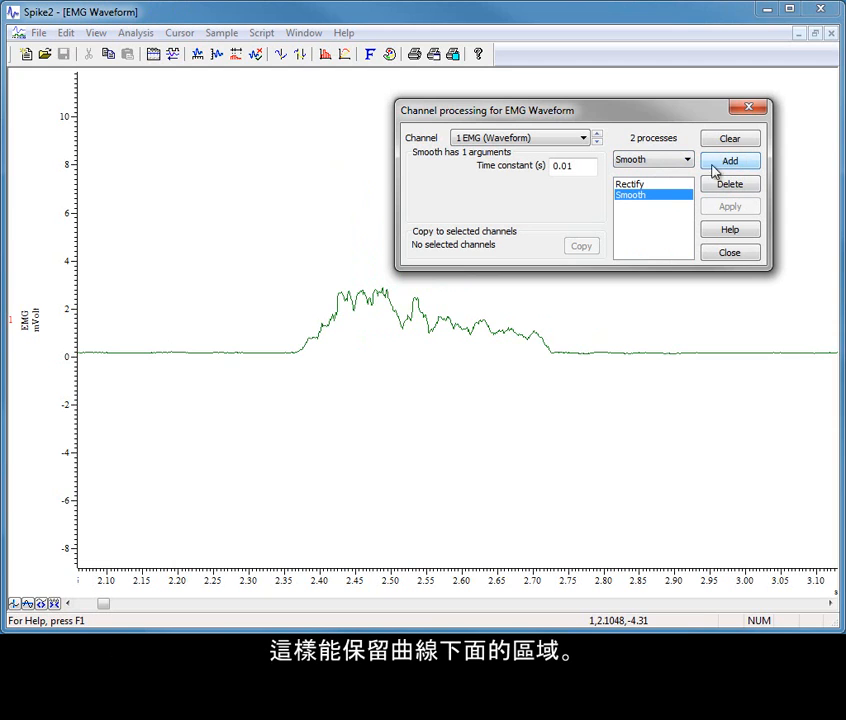
left_click(674, 184)
left_click(676, 196)
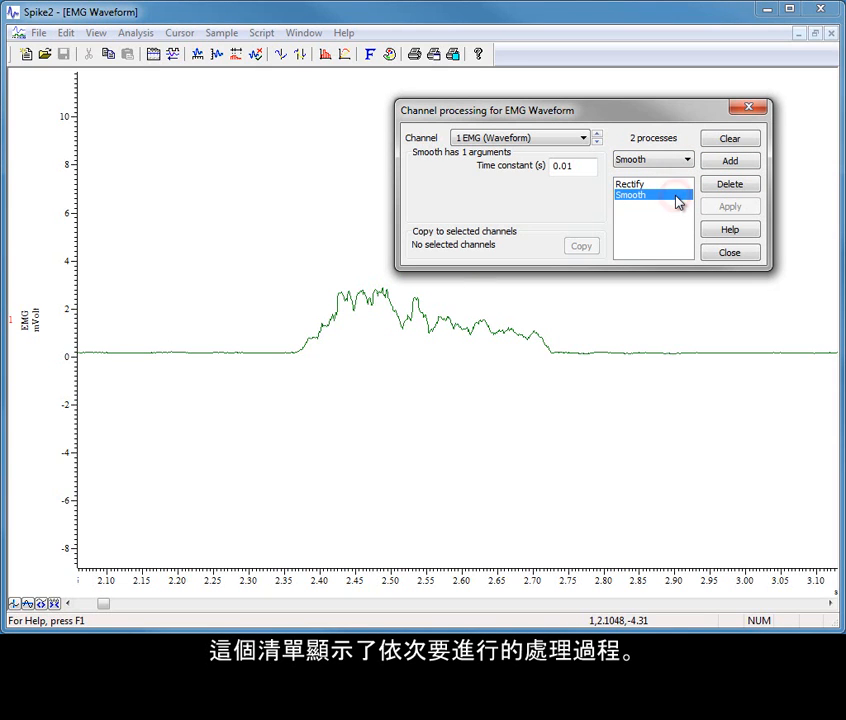
Set the Smooth process's time constant to 0.001 s and apply it to the EMG channel.
left_click(570, 167)
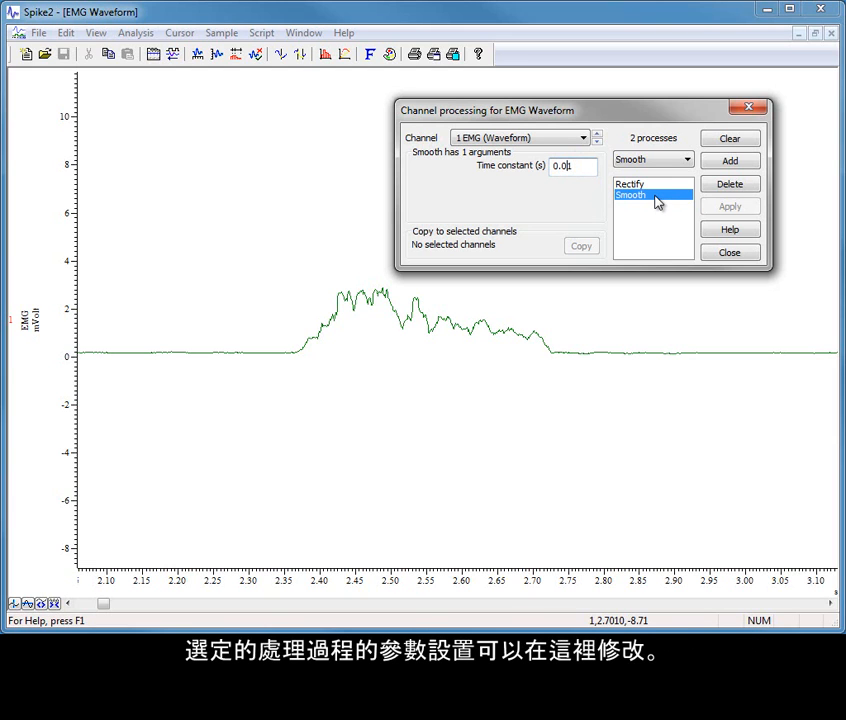
type("0")
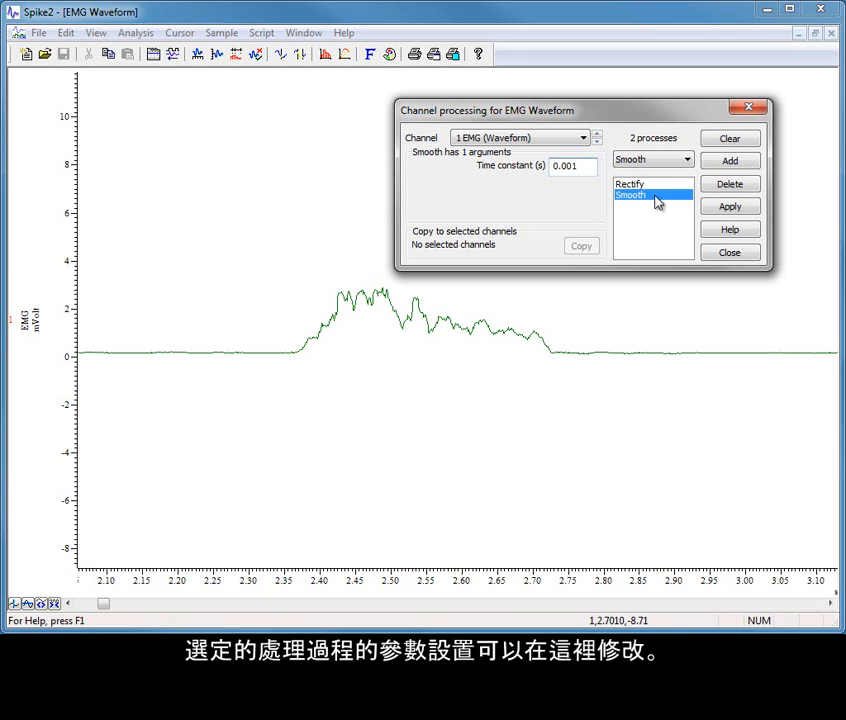
left_click(745, 209)
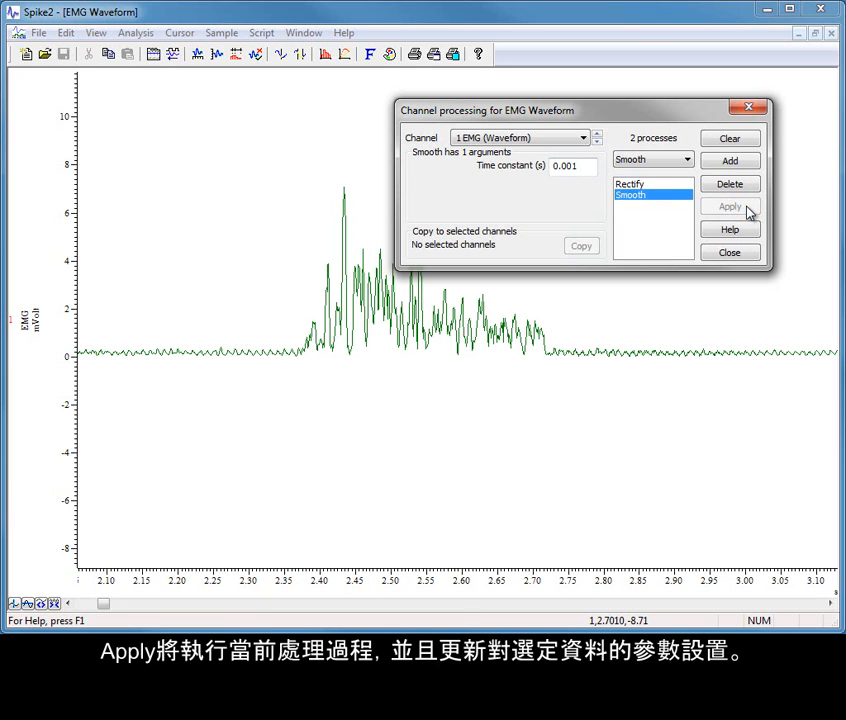
Set the Smooth process's time constant back to 0.01 s and apply it.
left_click(571, 167)
key("BackSpace")
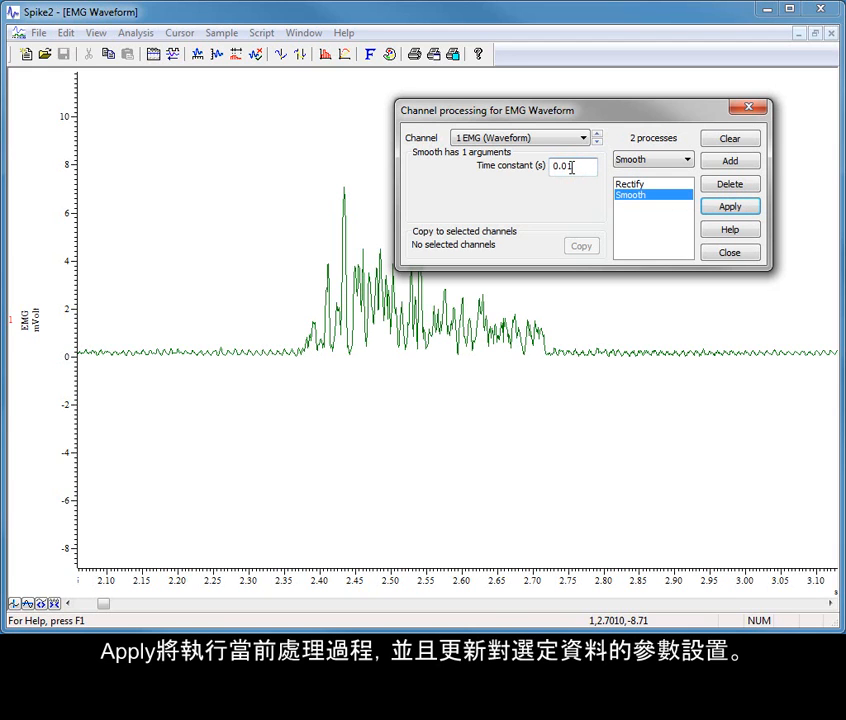
left_click(745, 208)
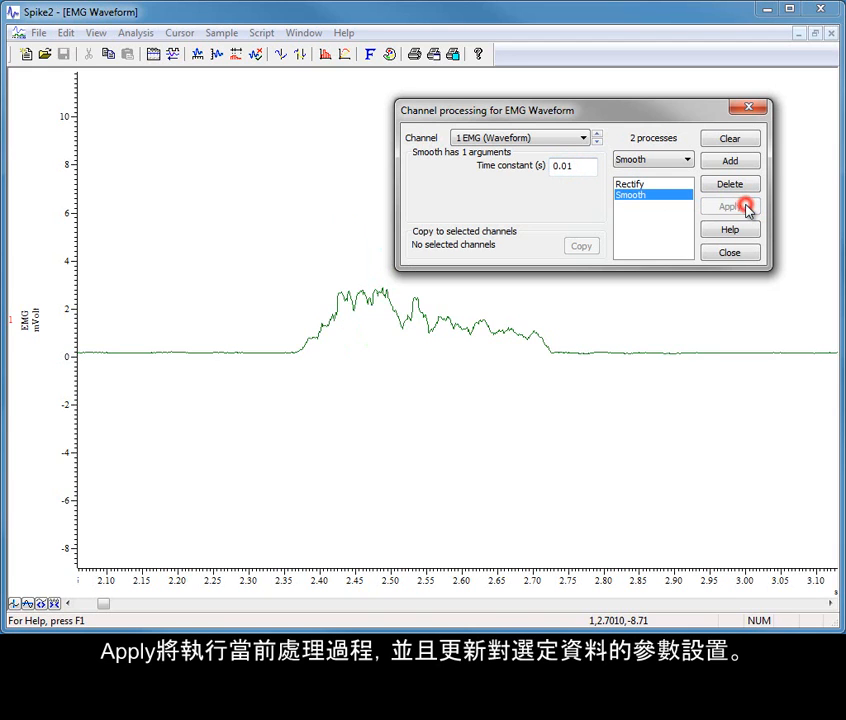
Delete the Smooth process and clear all remaining processing from channel 1 EMG.
left_click(751, 186)
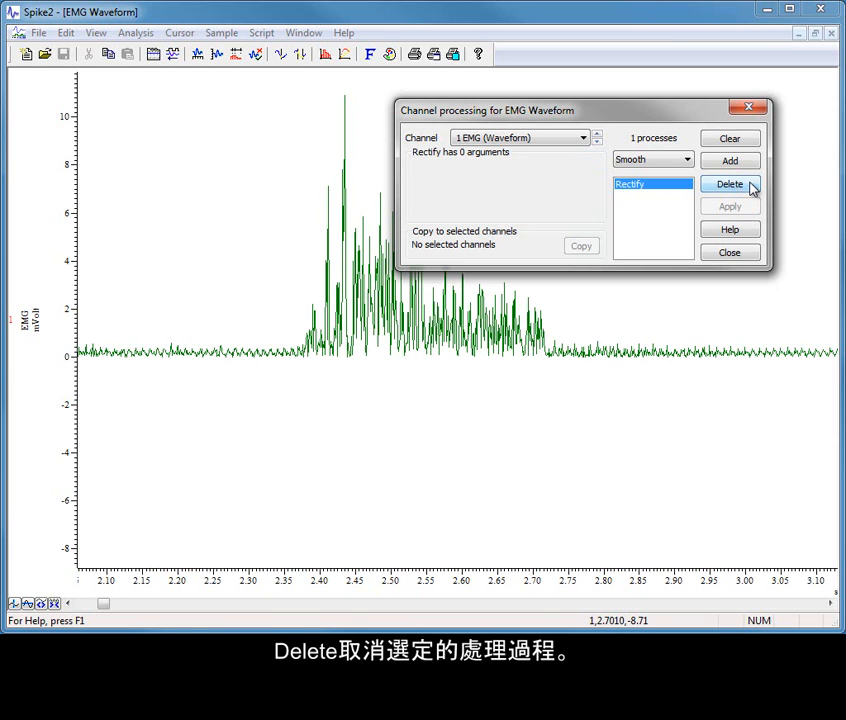
left_click(734, 141)
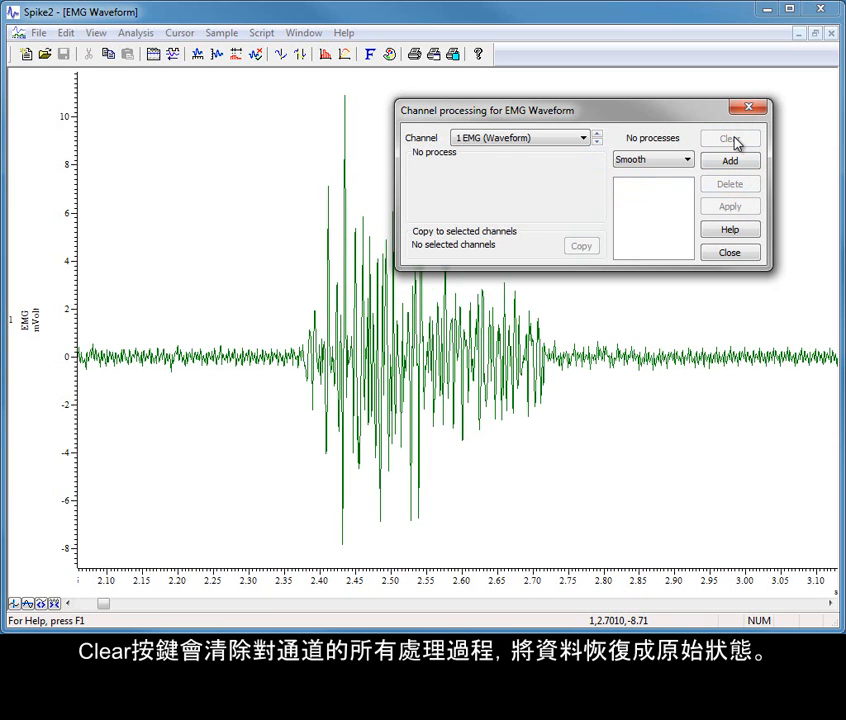
Apply Rectify and then Smooth processing to the unprocessed channel 1 EMG.
left_click(685, 161)
left_click(687, 175)
left_click(710, 161)
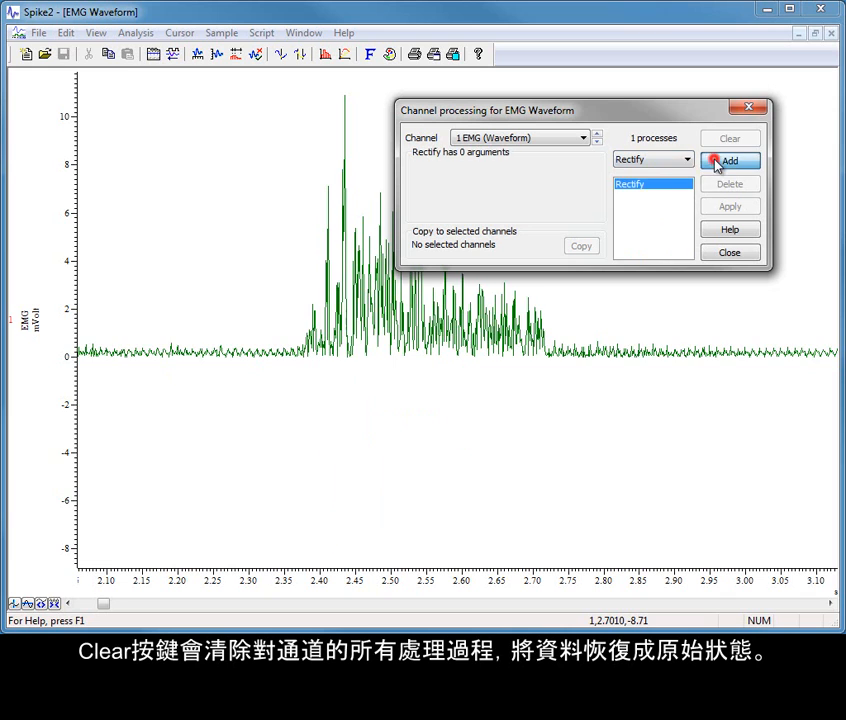
left_click(689, 161)
left_click(688, 185)
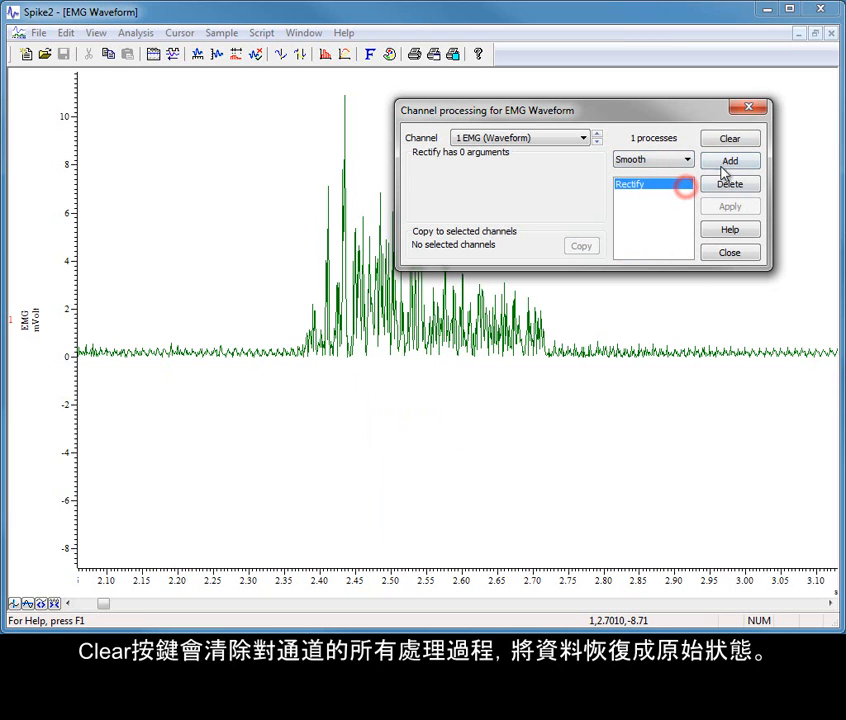
left_click(728, 162)
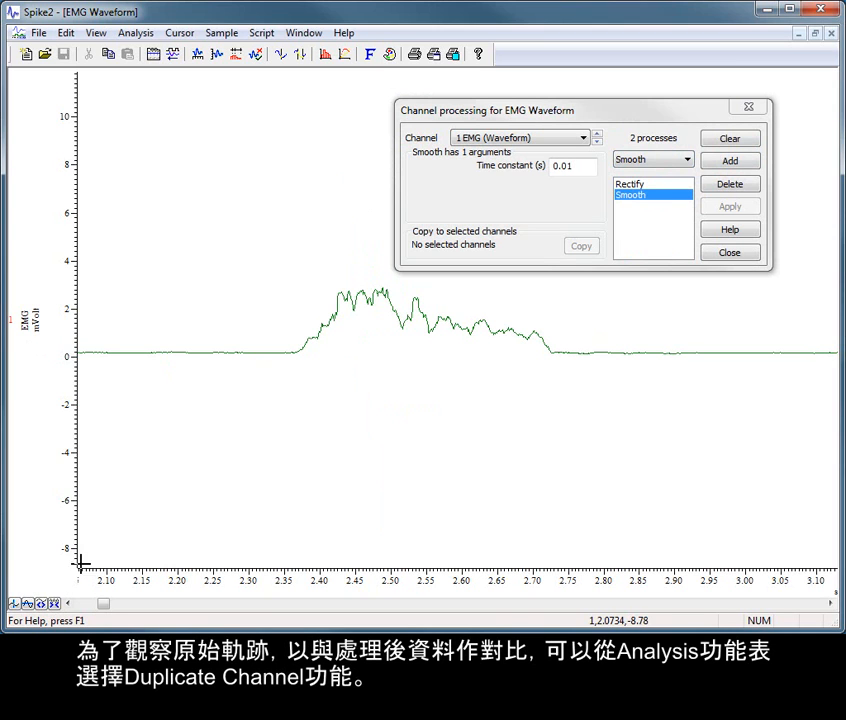
Duplicate channel 1 EMG so the original trace can be compared with the processed one.
left_click(140, 32)
left_click(200, 186)
left_click(368, 171)
left_click(363, 194)
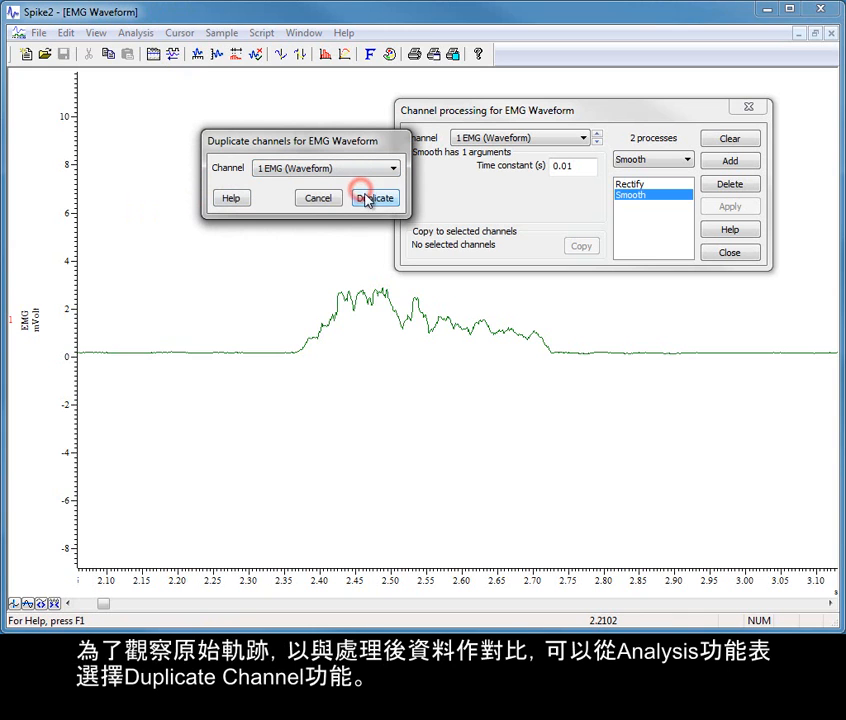
left_click(372, 200)
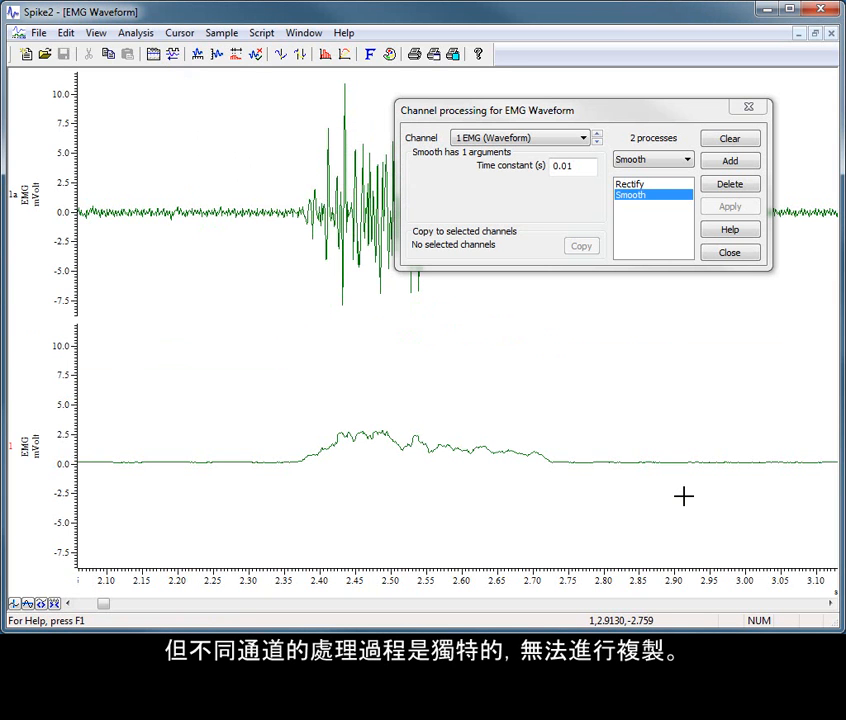
Copy channel 1's Rectify and Smooth processing to the duplicate channel 1a, and close the channel processing dialog.
left_click_drag(591, 111, 645, 280)
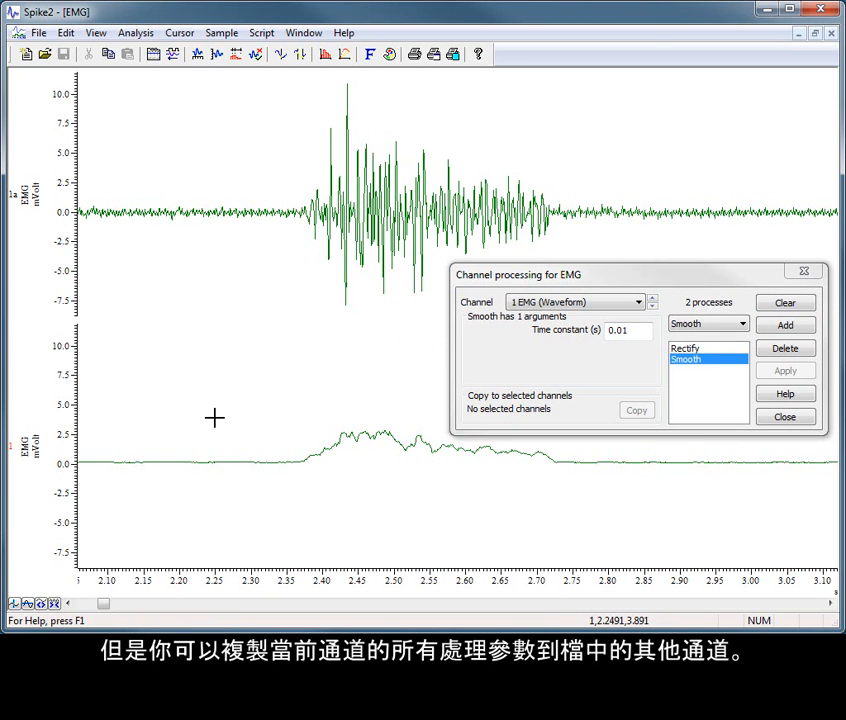
left_click(19, 206)
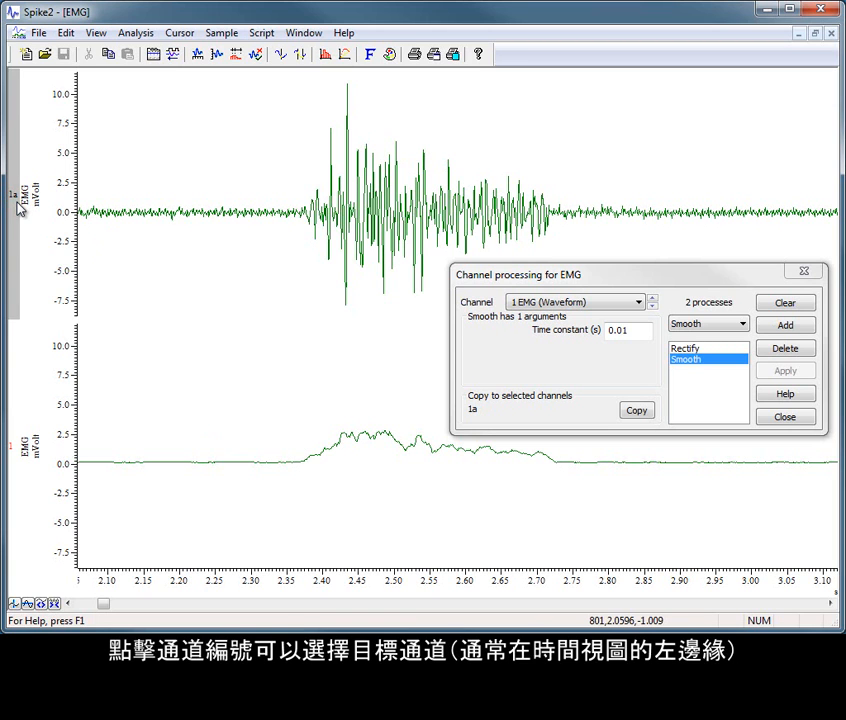
left_click(637, 412)
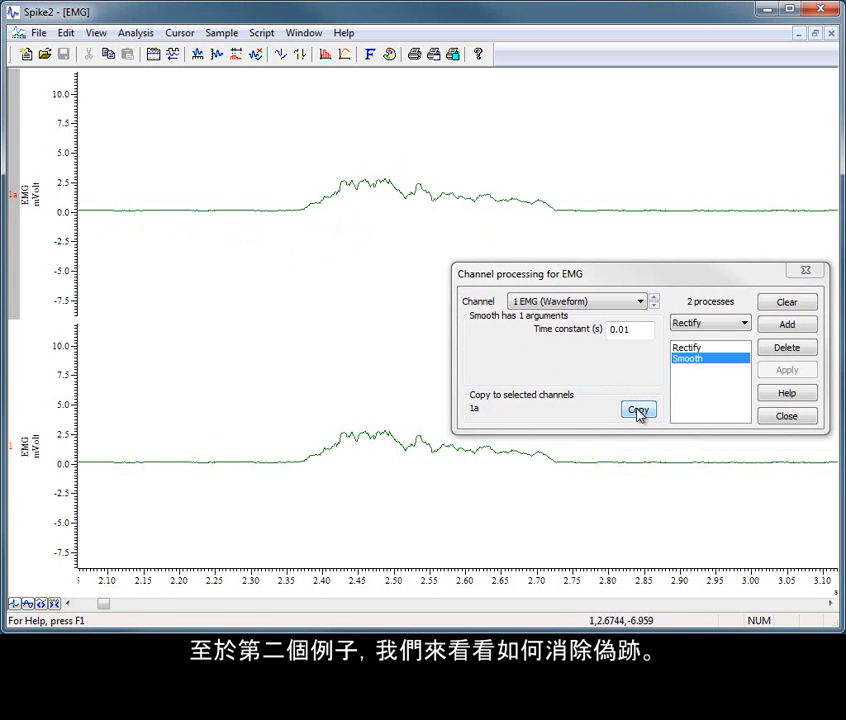
left_click(779, 417)
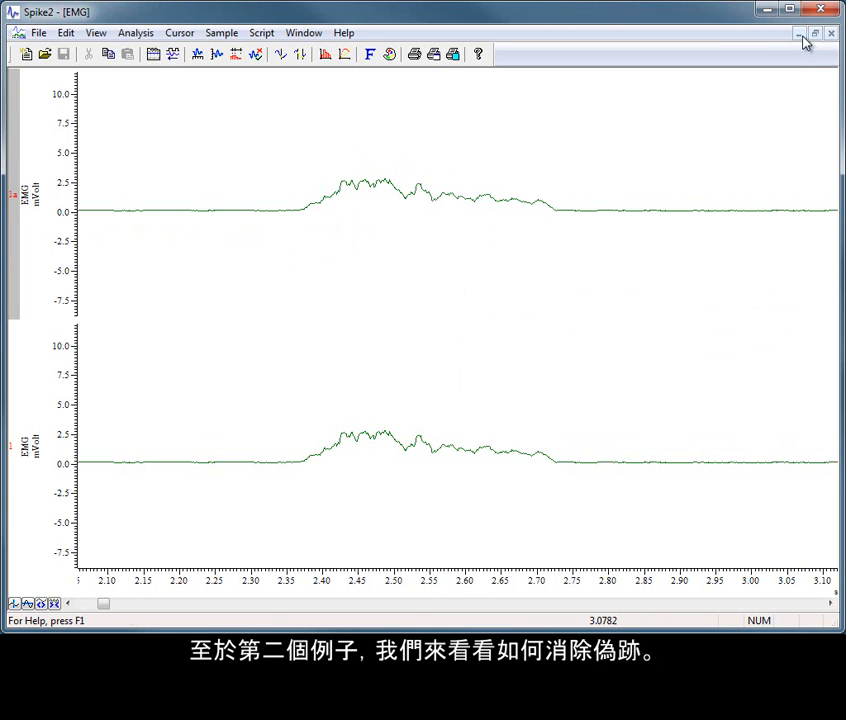
Minimise the EMG window, maximise the STN-LFP window and show only its raw channel 3.
left_click(797, 33)
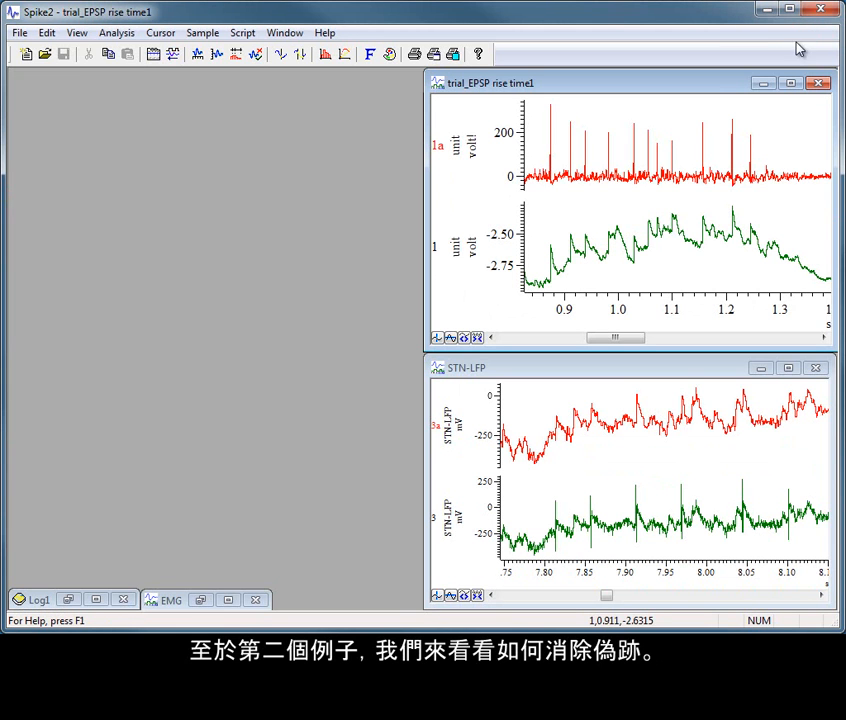
left_click(789, 369)
left_click(453, 432)
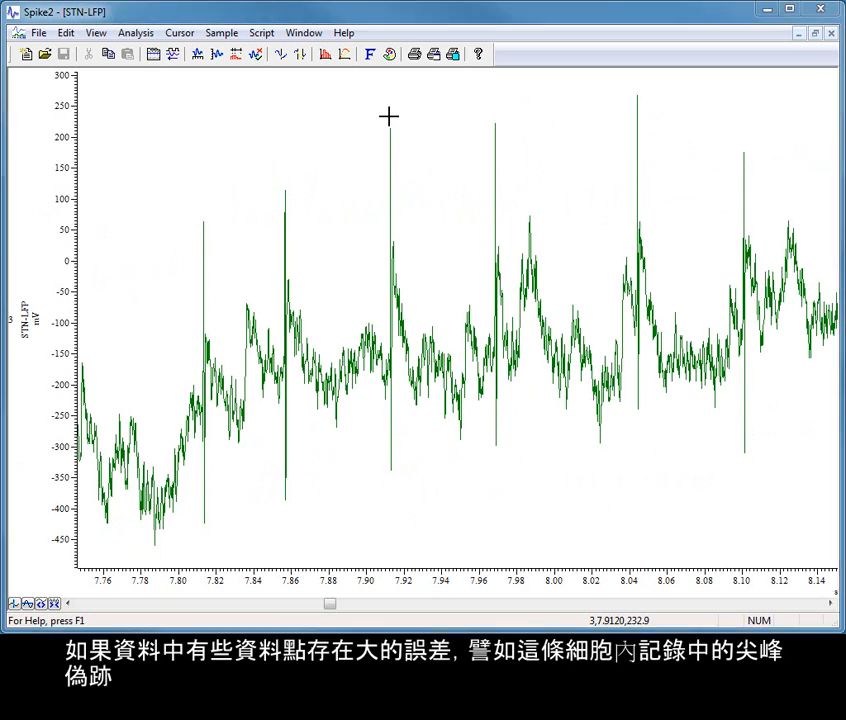
Add a Median filter process to channel 3 STN-LFP.
left_click(136, 33)
left_click(188, 258)
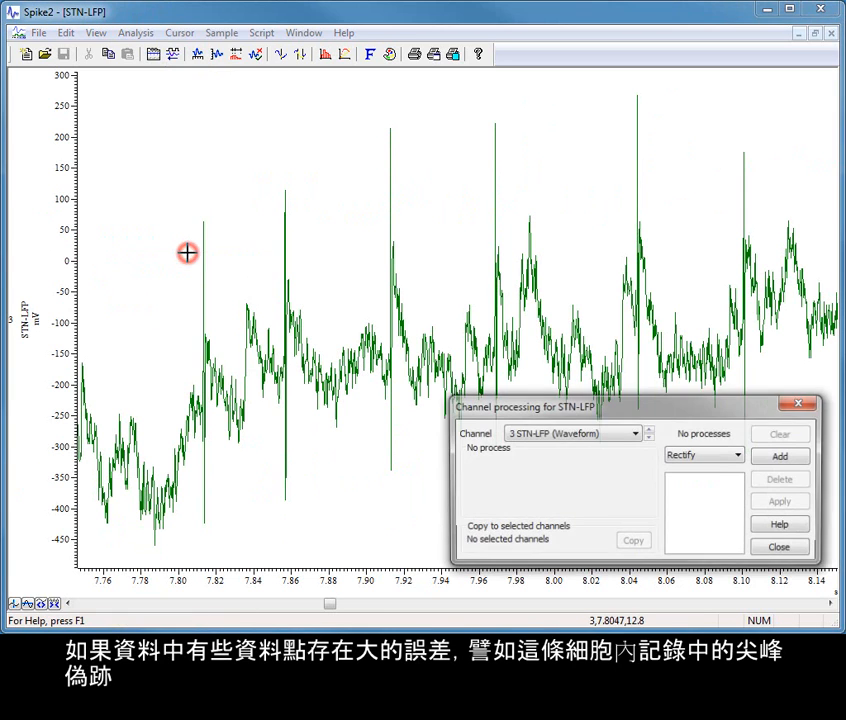
left_click(740, 455)
left_click(727, 565)
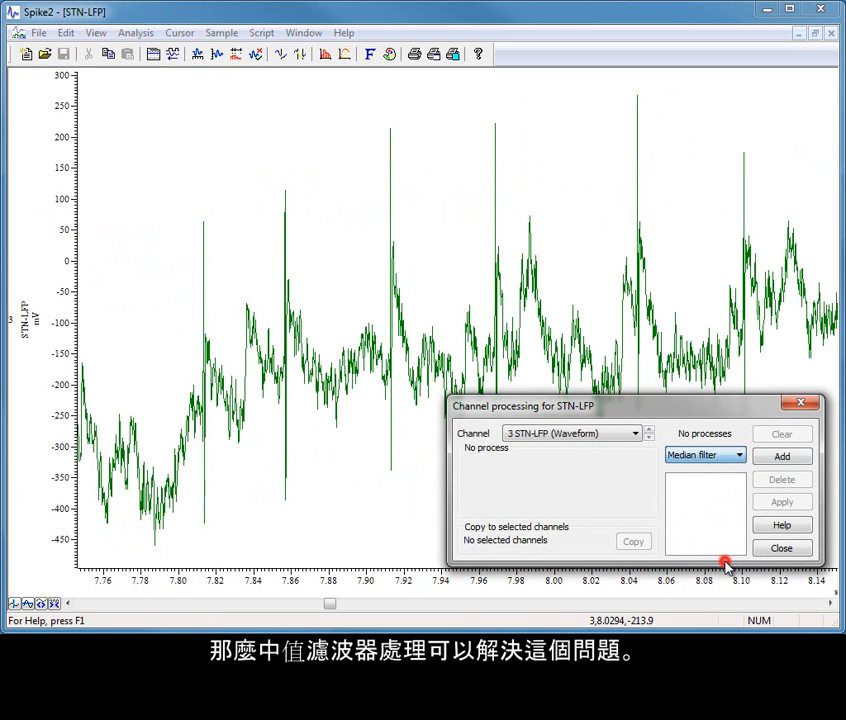
left_click(782, 457)
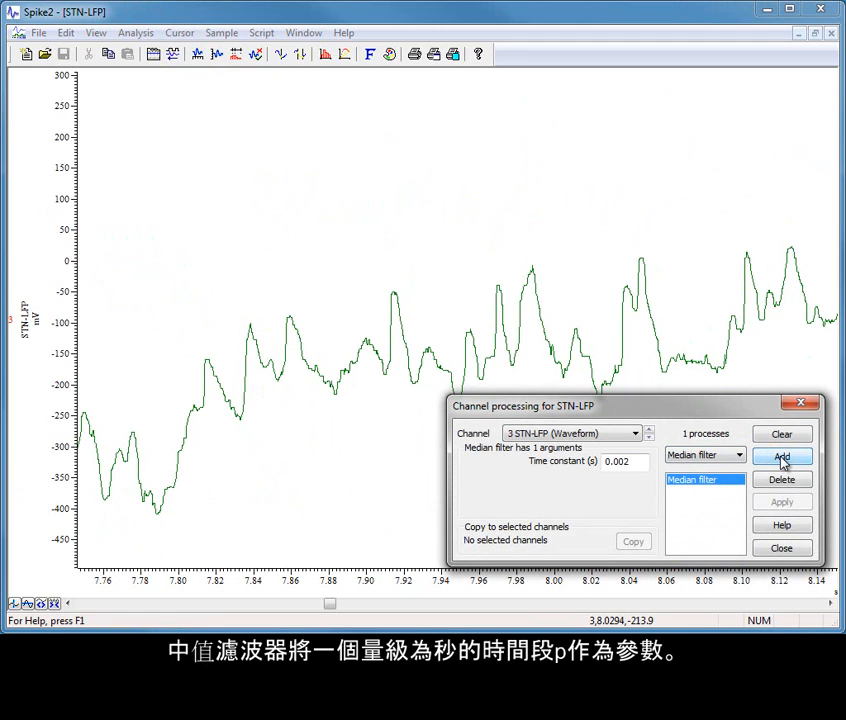
Set the Median filter's time constant to 0.0003 s and apply it to channel 3.
left_click(634, 462)
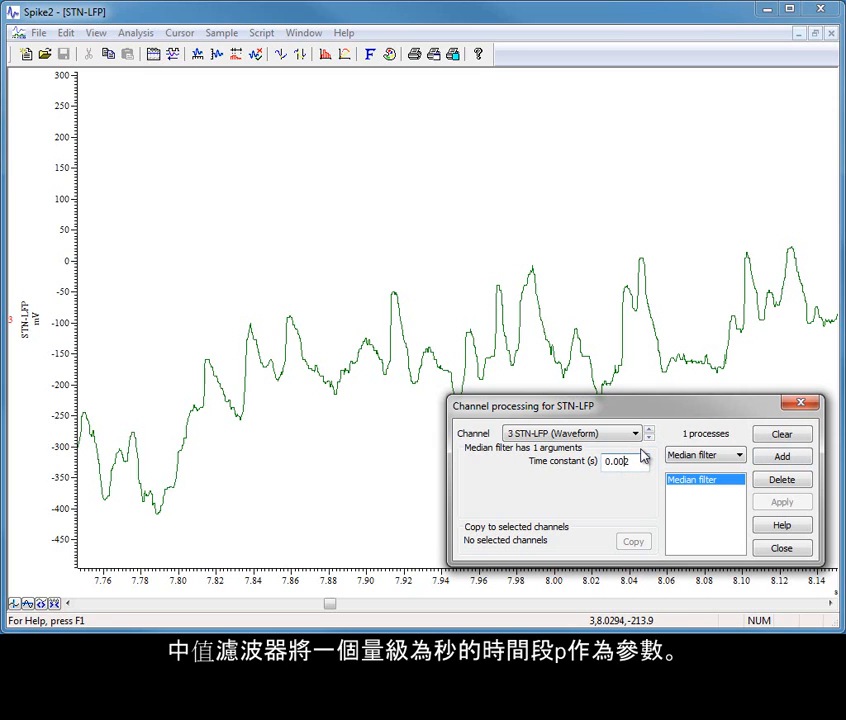
type("0")
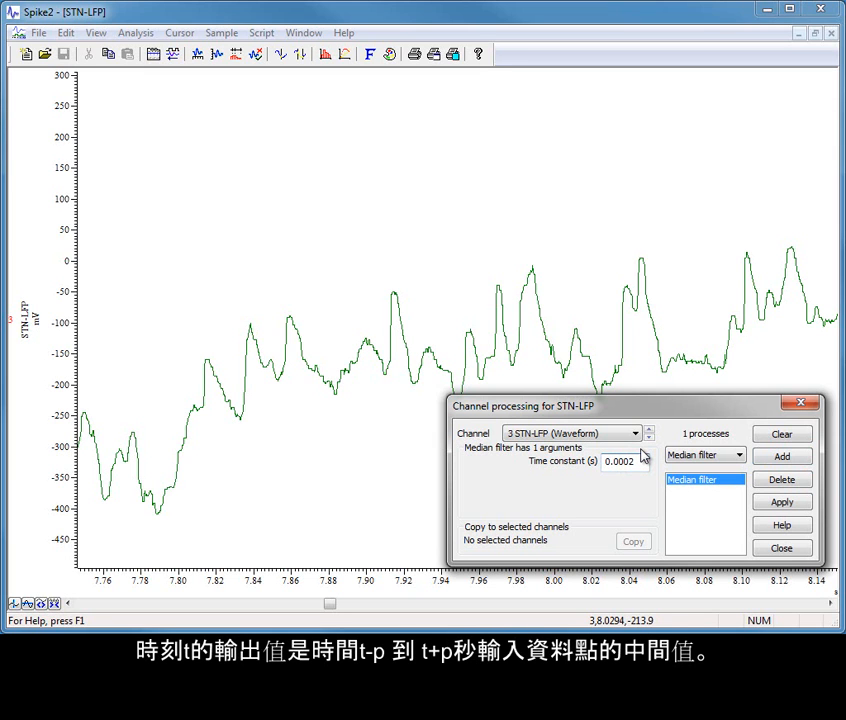
key("Delete")
type("3")
left_click(800, 509)
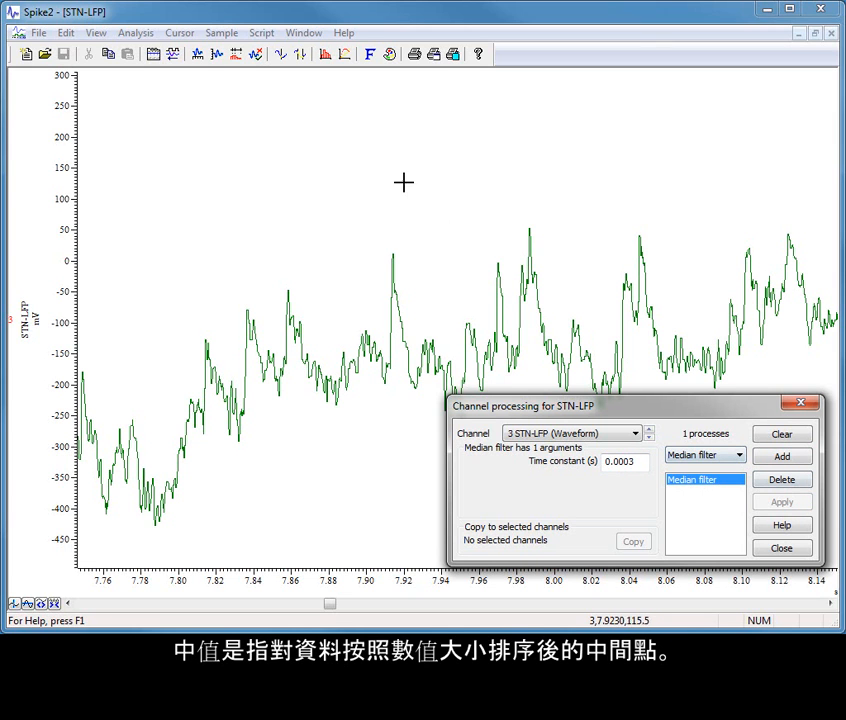
Duplicate channel 3 STN-LFP to compare the raw and filtered traces, and close the channel processing dialog.
left_click(143, 36)
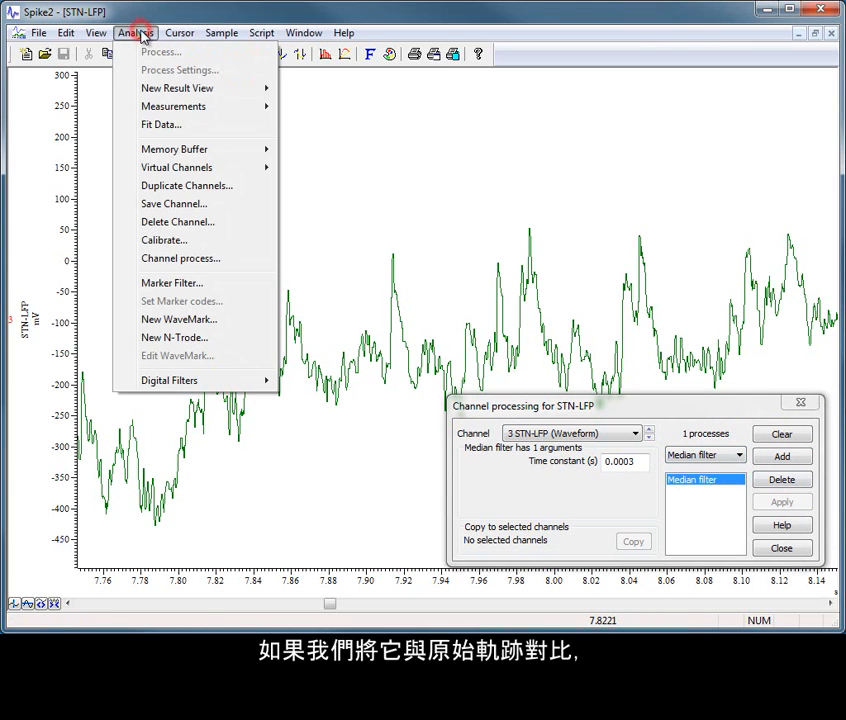
left_click(220, 187)
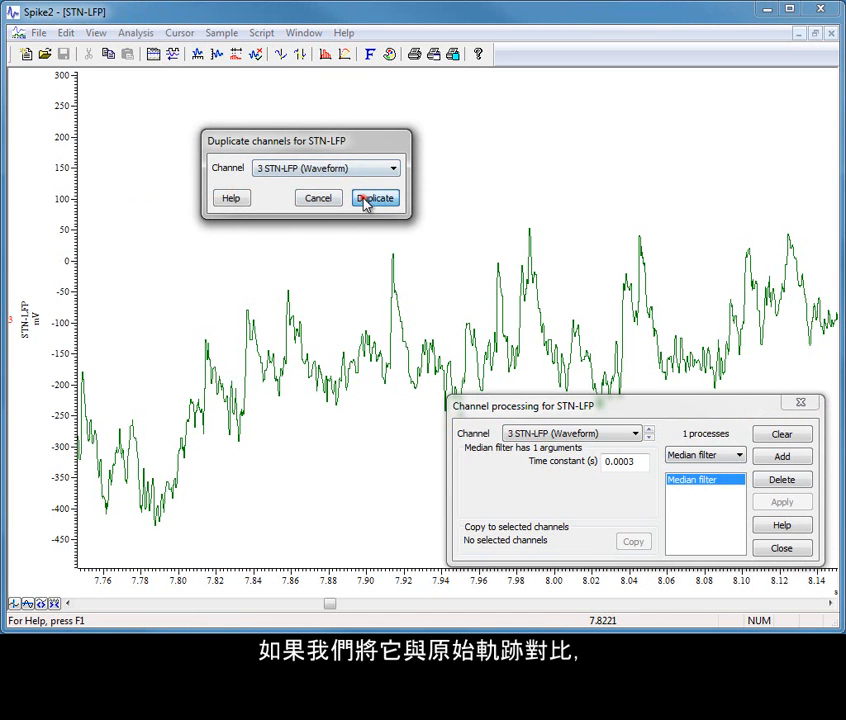
left_click(372, 199)
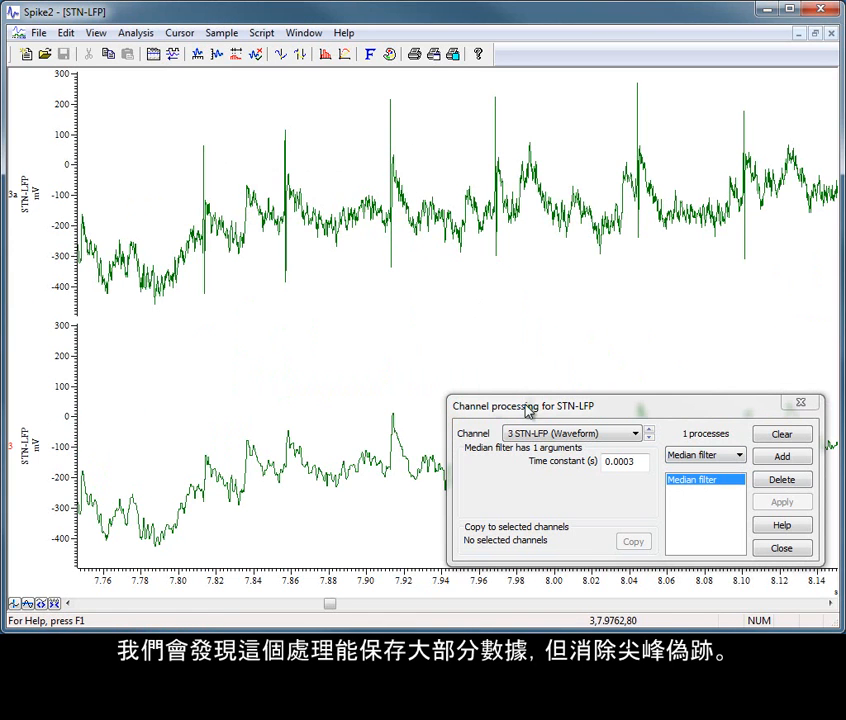
left_click_drag(527, 406, 521, 259)
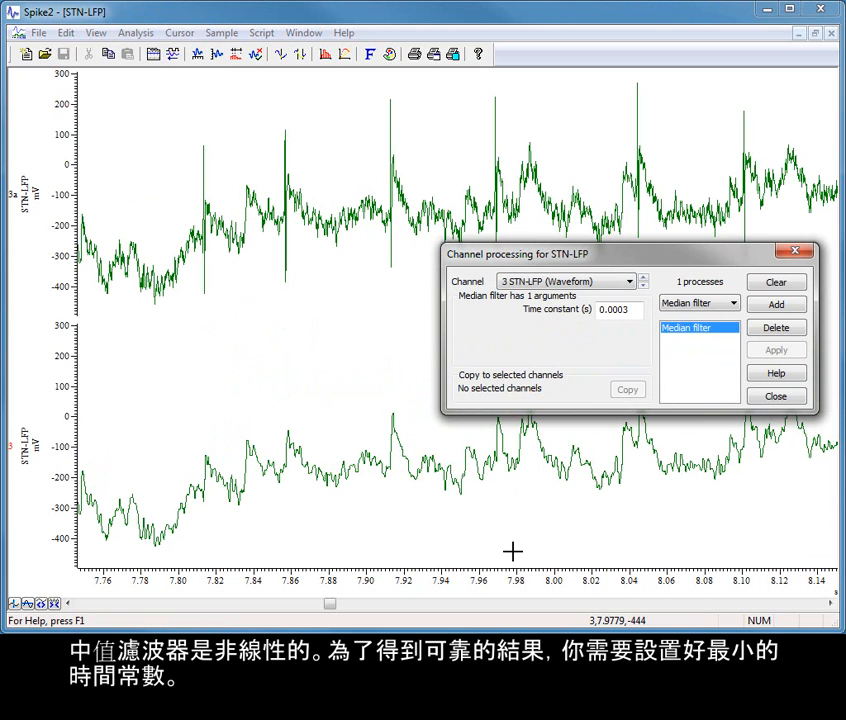
left_click(780, 396)
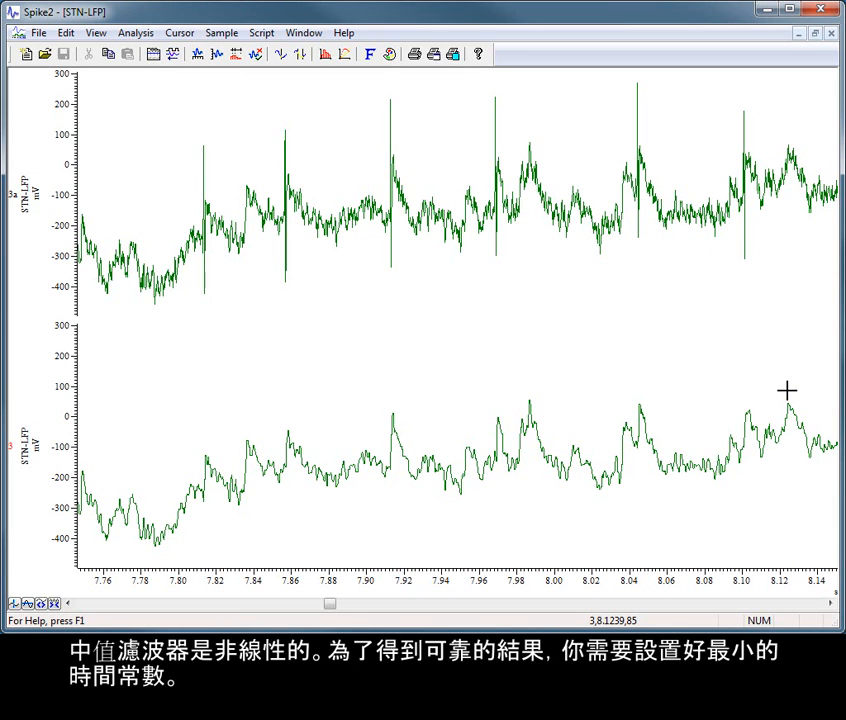
Minimise the STN-LFP window, bring up the trial_EPSP rise time1 window and show only its channel 1.
left_click(795, 34)
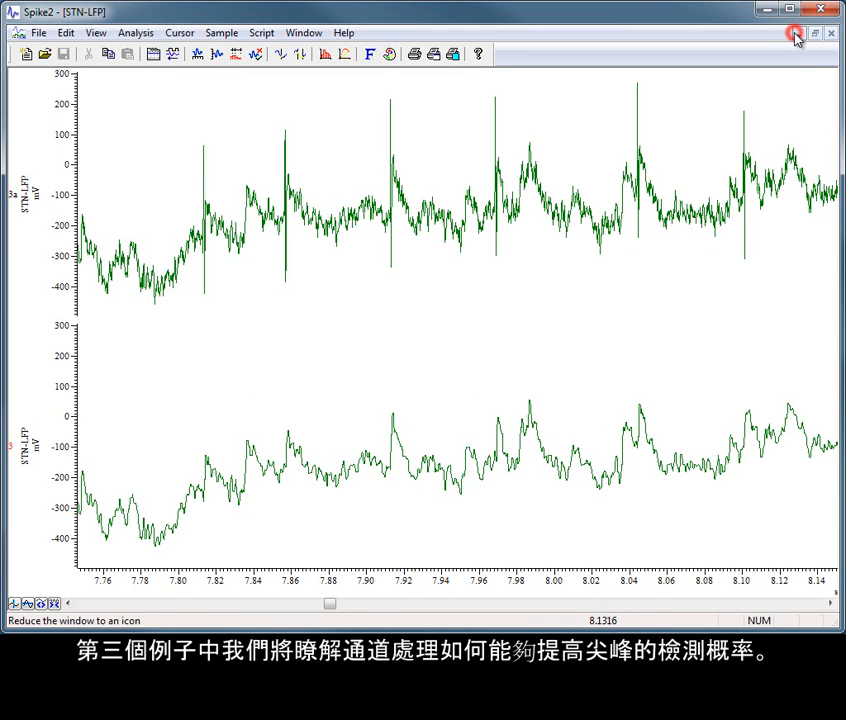
left_click(791, 84)
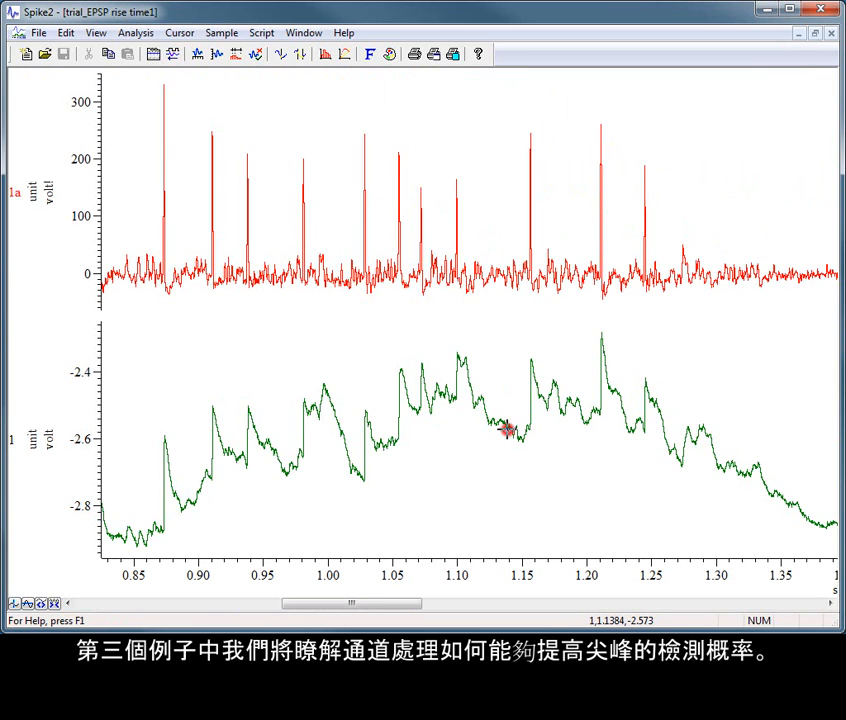
double_click(507, 430)
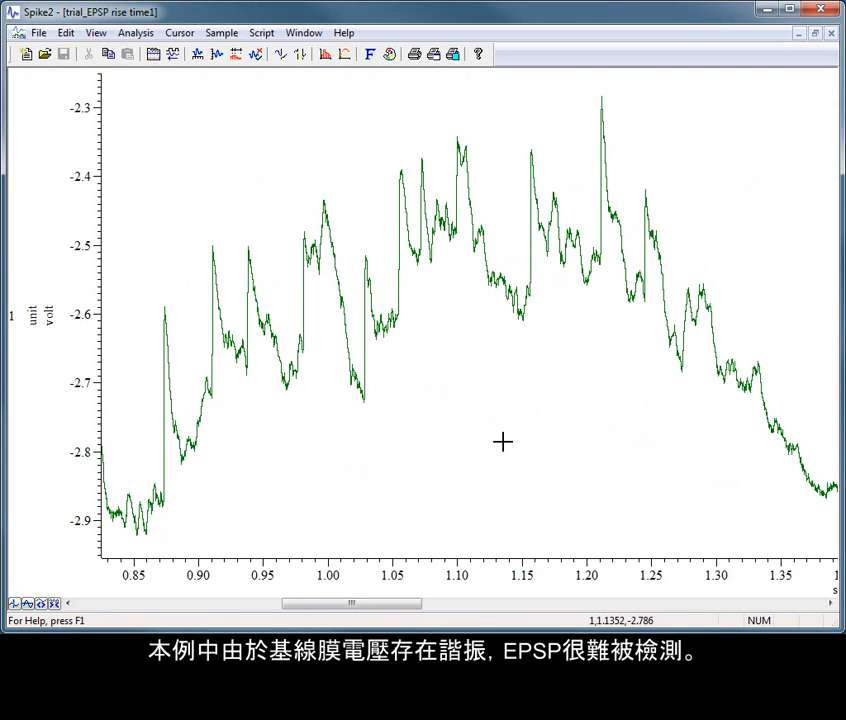
Add a Slope process to channel 1 of the EPSP recording.
right_click(477, 353)
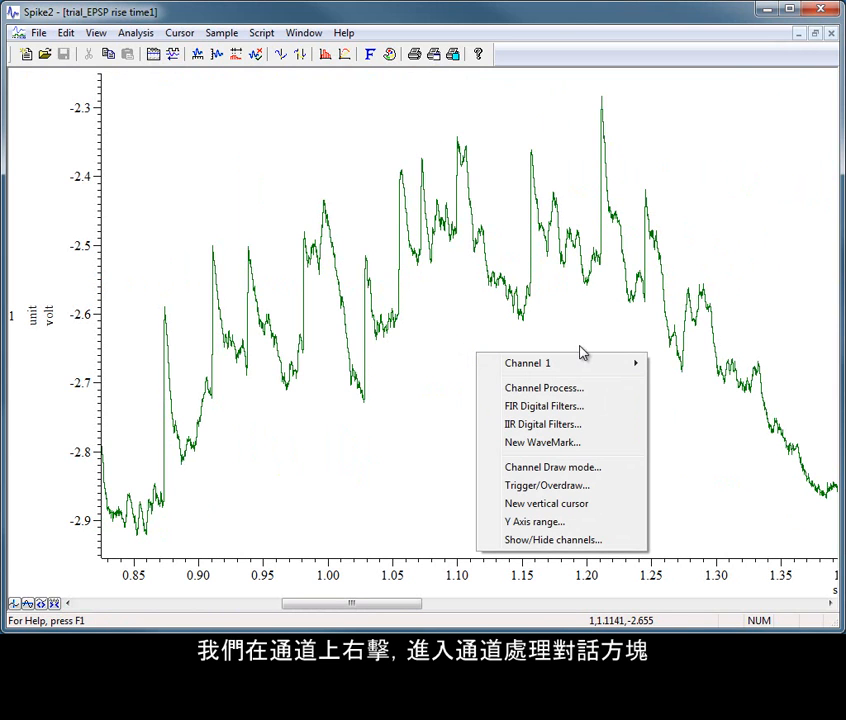
left_click(580, 389)
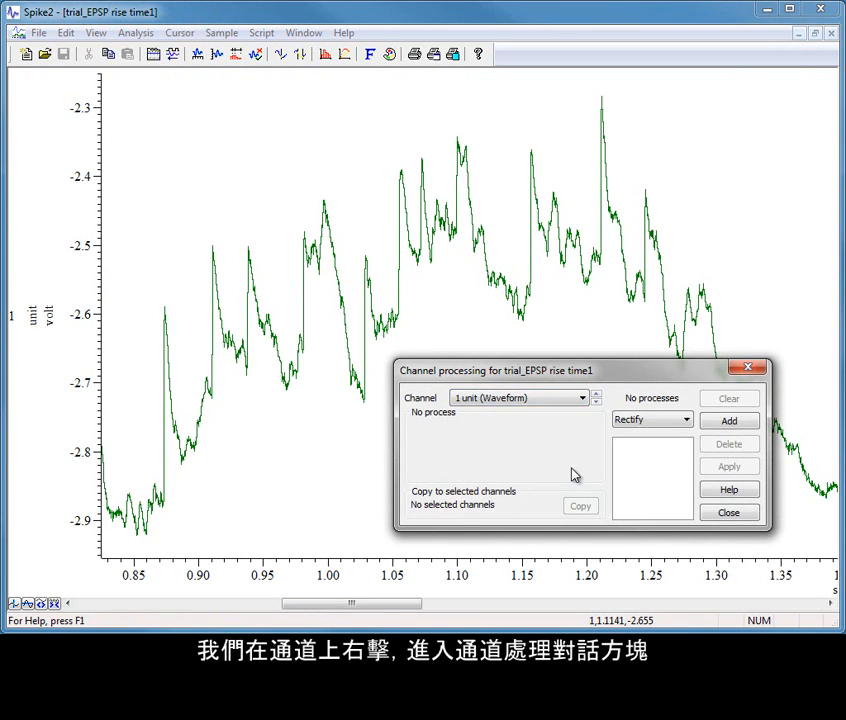
left_click(689, 420)
left_click(673, 466)
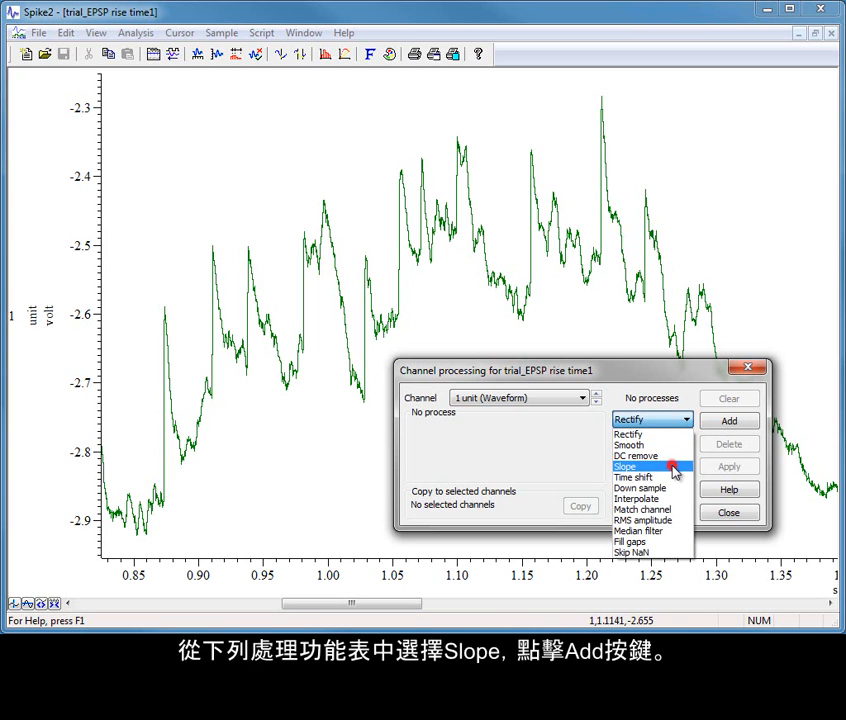
left_click(737, 423)
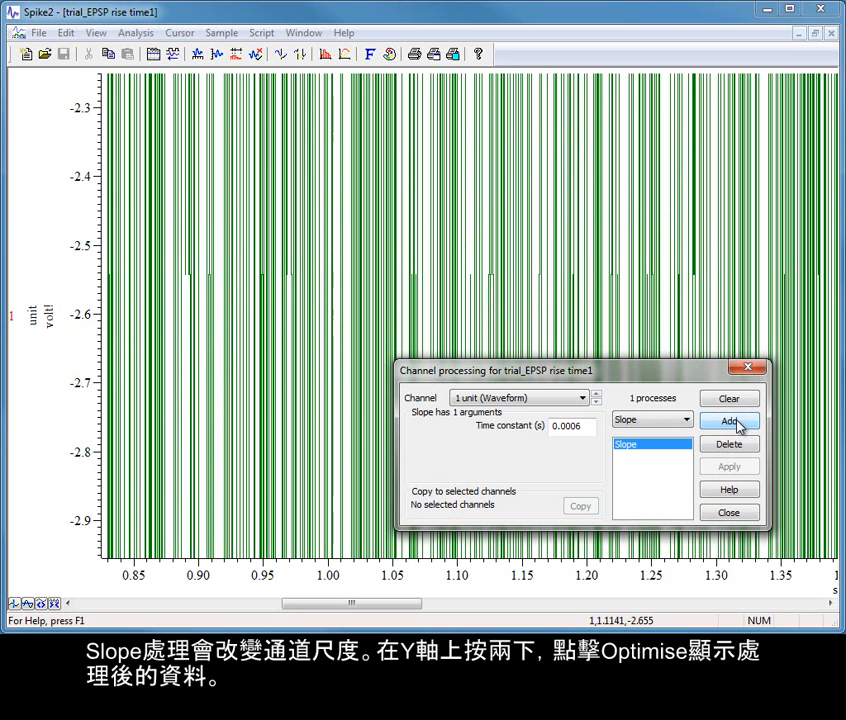
Optimise channel 1's Y axis range for the slope data and close the channel processing dialog.
double_click(85, 172)
left_click(334, 170)
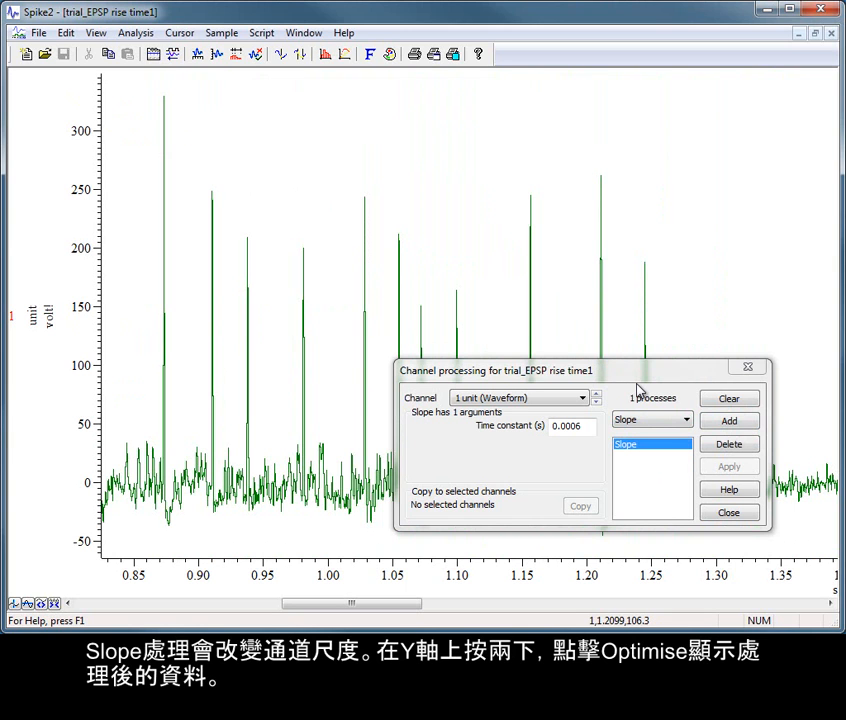
left_click(584, 425)
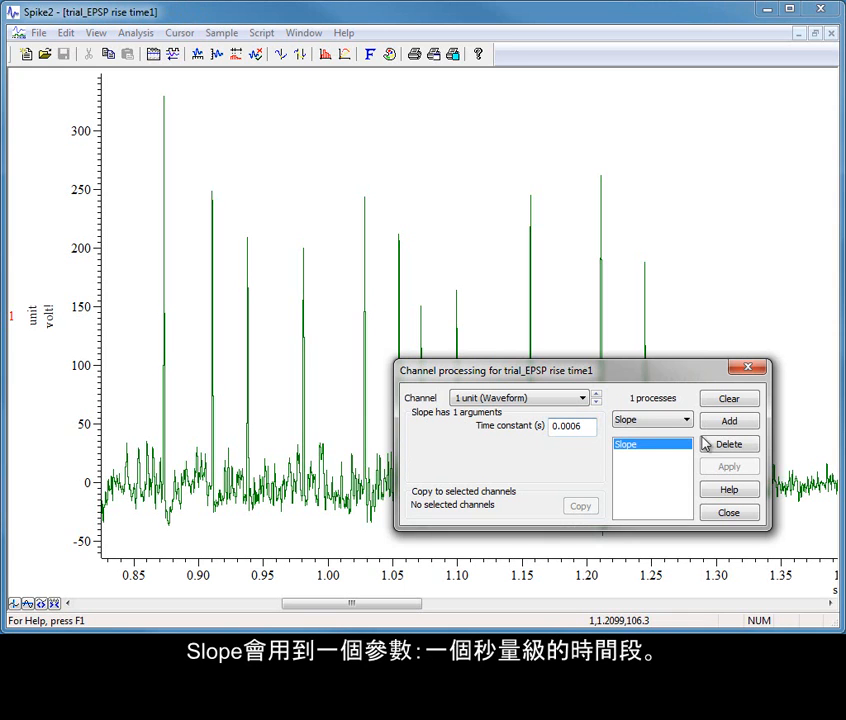
left_click(746, 512)
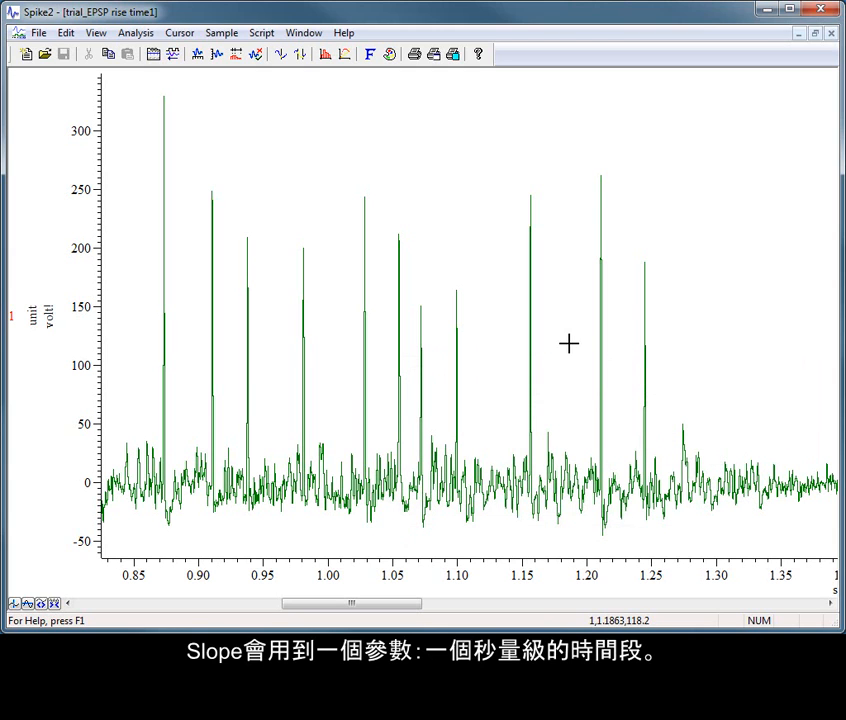
Duplicate channel 1 of the EPSP recording and optimise the Y axis range of duplicate channel 1a.
right_click(321, 240)
mouse_move(433, 251)
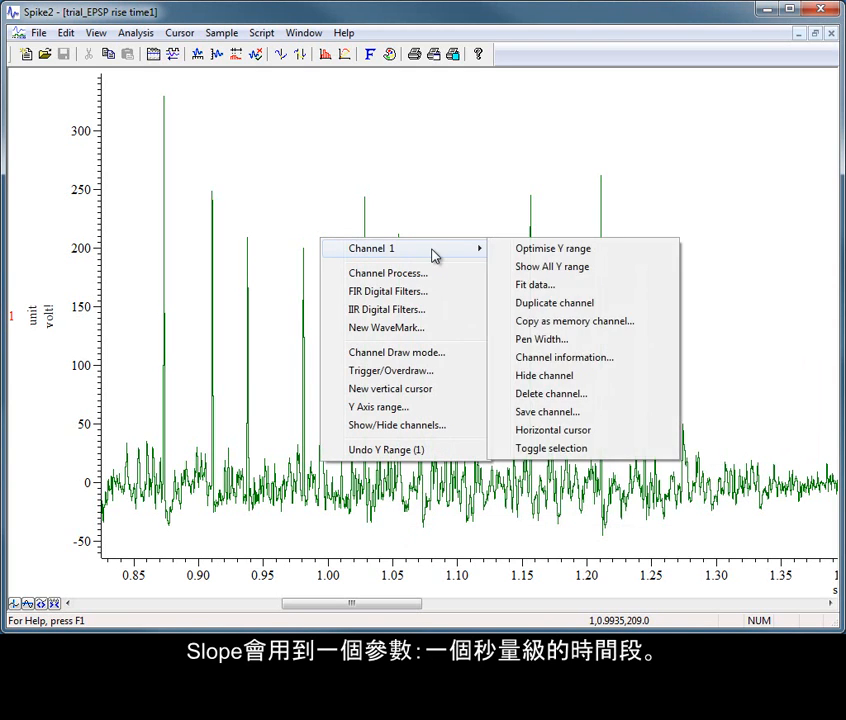
left_click(578, 309)
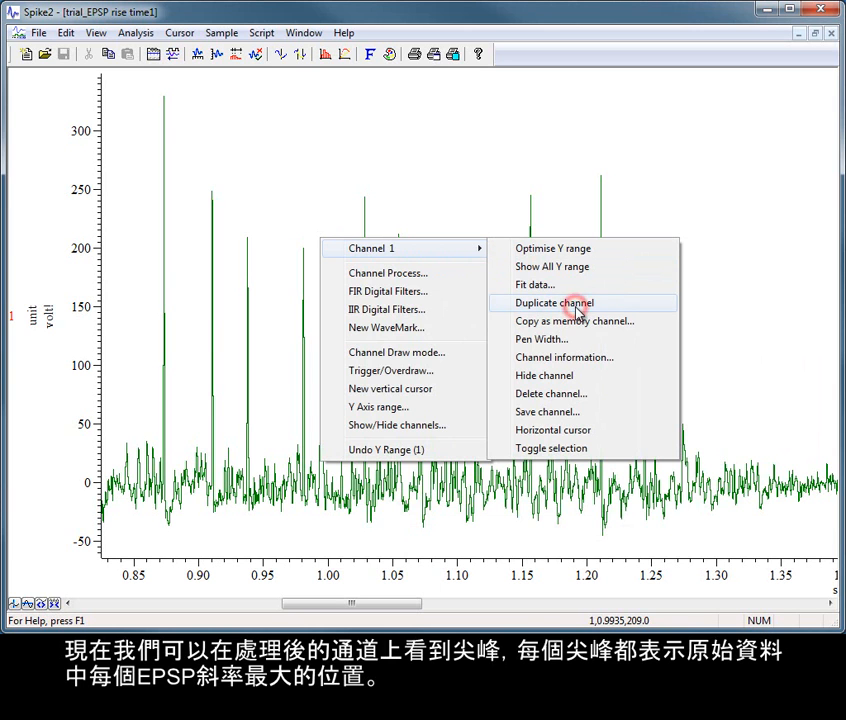
double_click(88, 156)
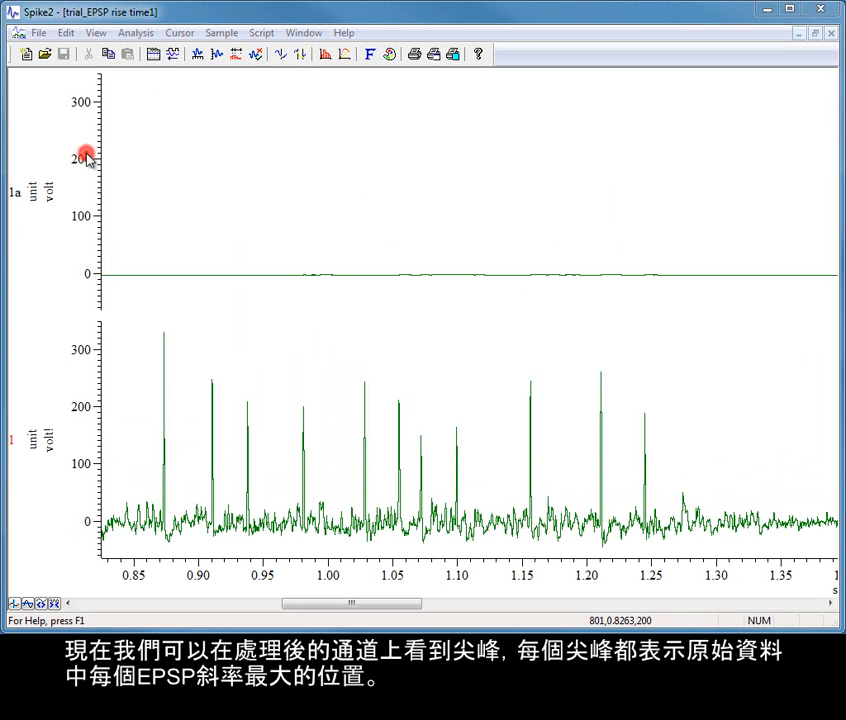
left_click(334, 177)
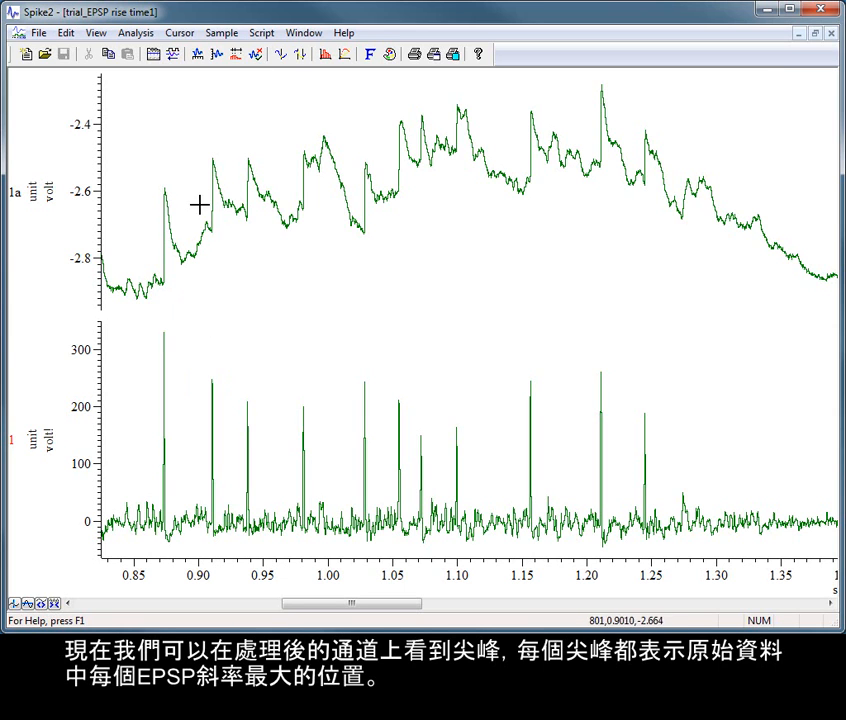
Reopen channel processing for EPSP channel 1 and list the available process types.
right_click(250, 366)
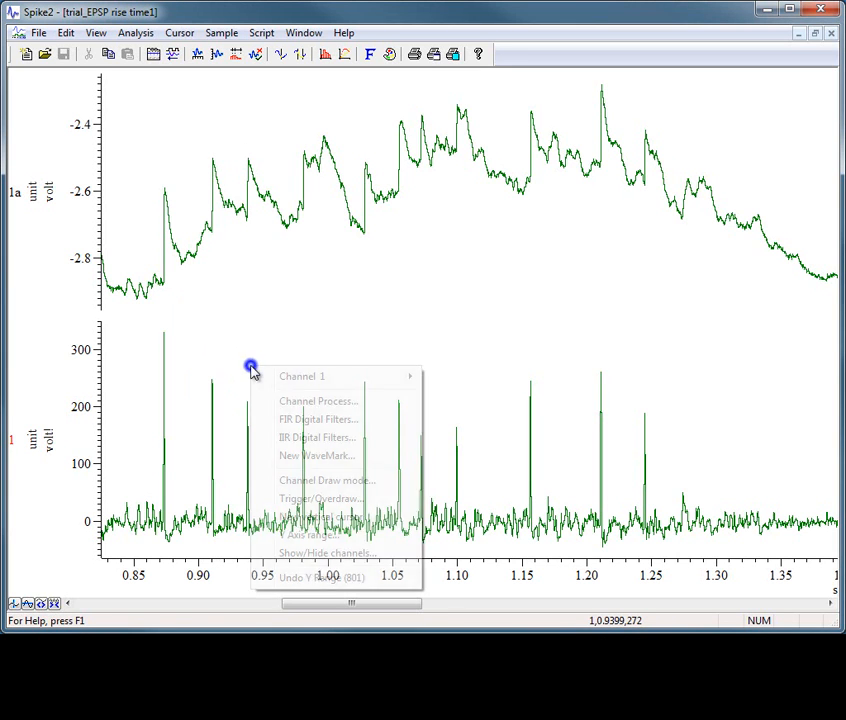
left_click(289, 401)
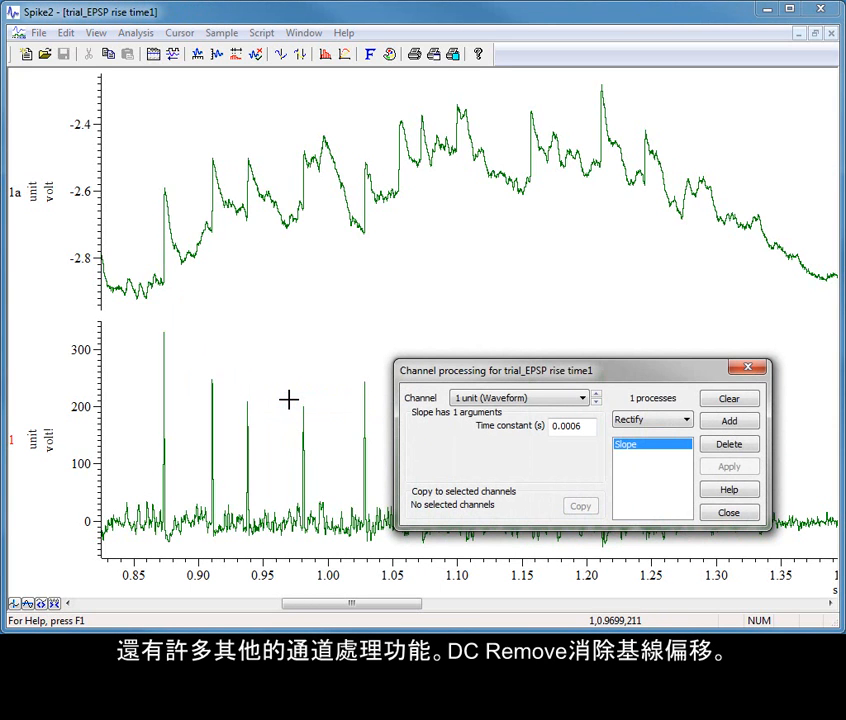
left_click(686, 421)
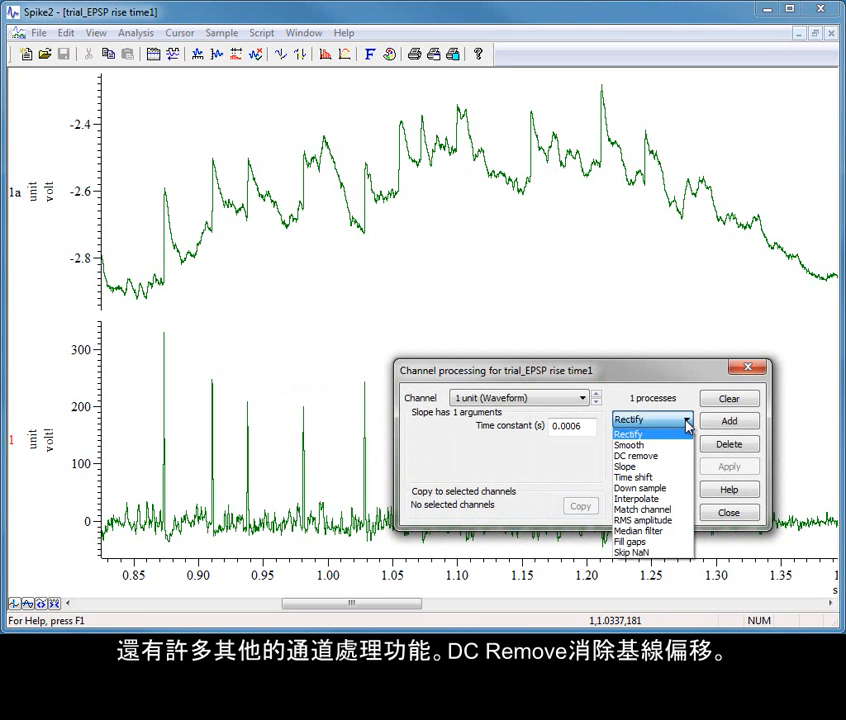